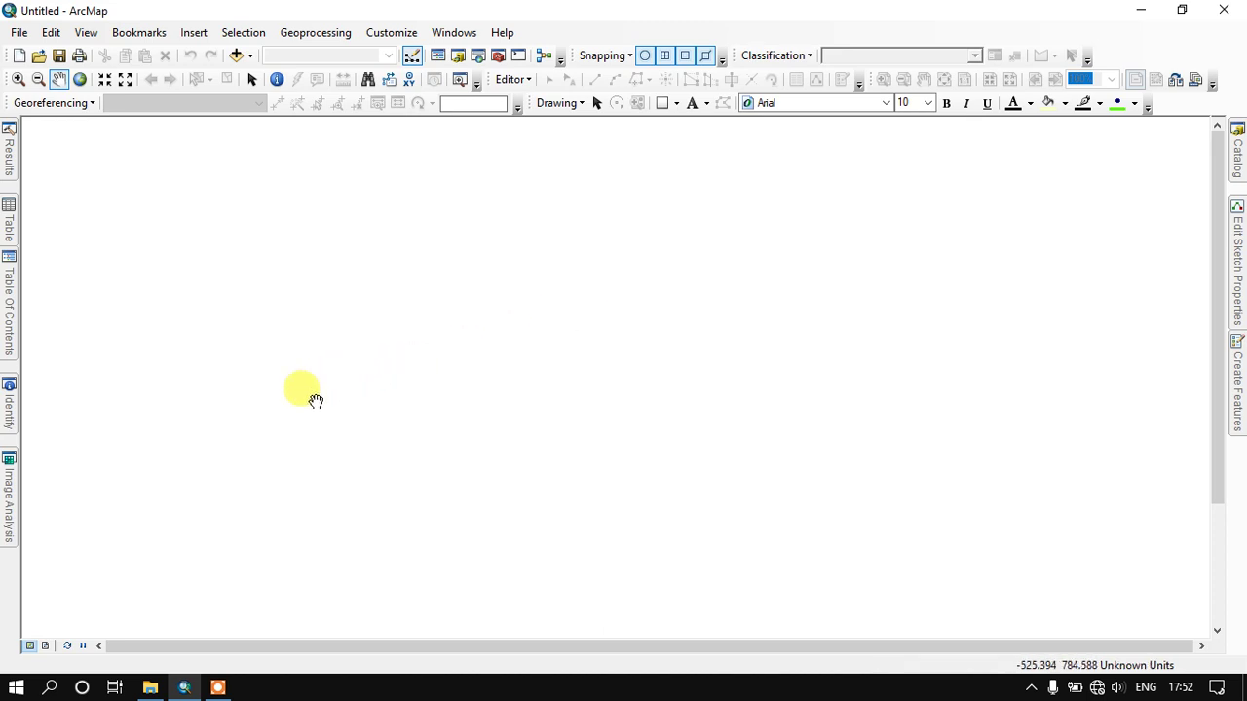
Preview D44U2_66D2.pdf from G:\Raster_Conversion in Acrobat Reader, then close it
{"action": "left_click", "coordinate": [151, 689]}
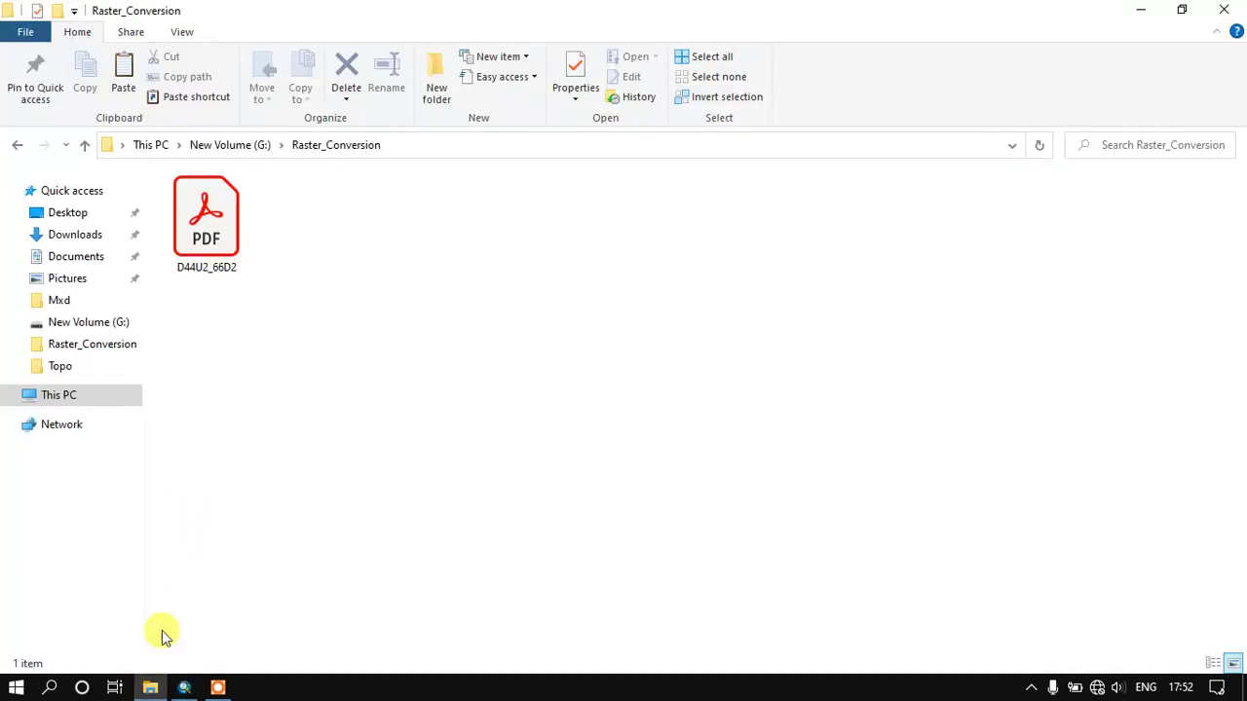
{"action": "double_click", "coordinate": [223, 241]}
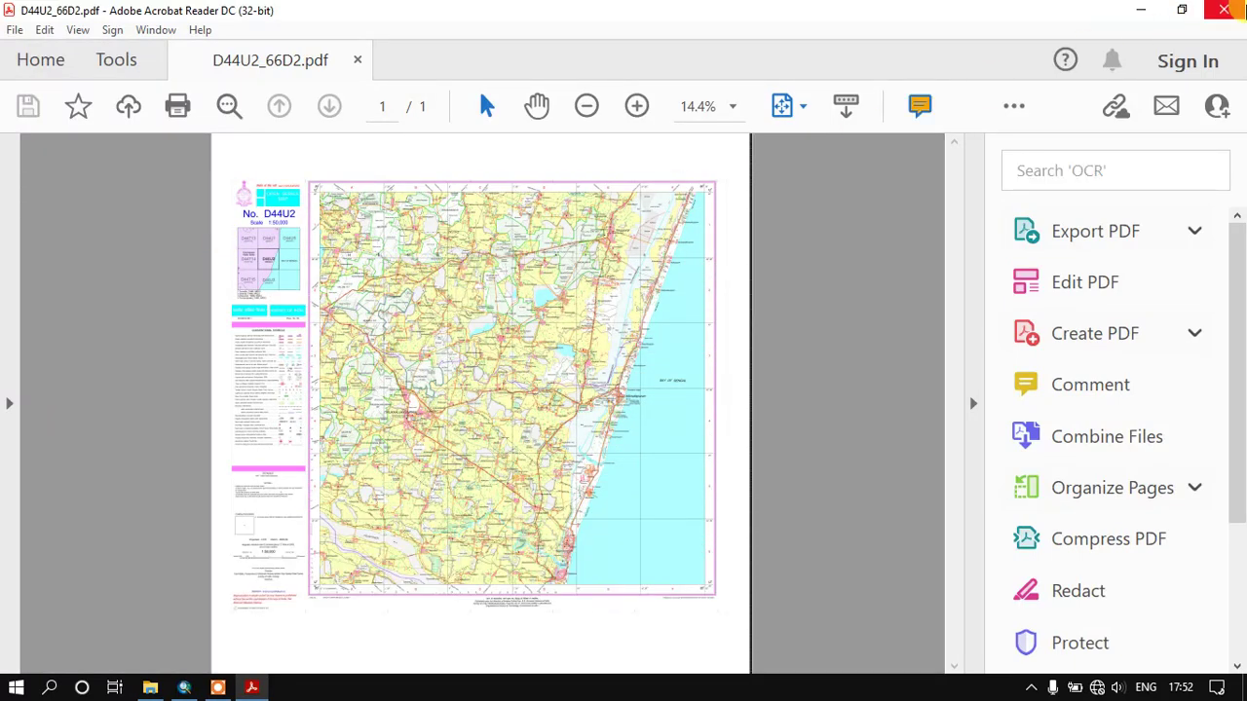
{"action": "left_click", "coordinate": [1224, 9]}
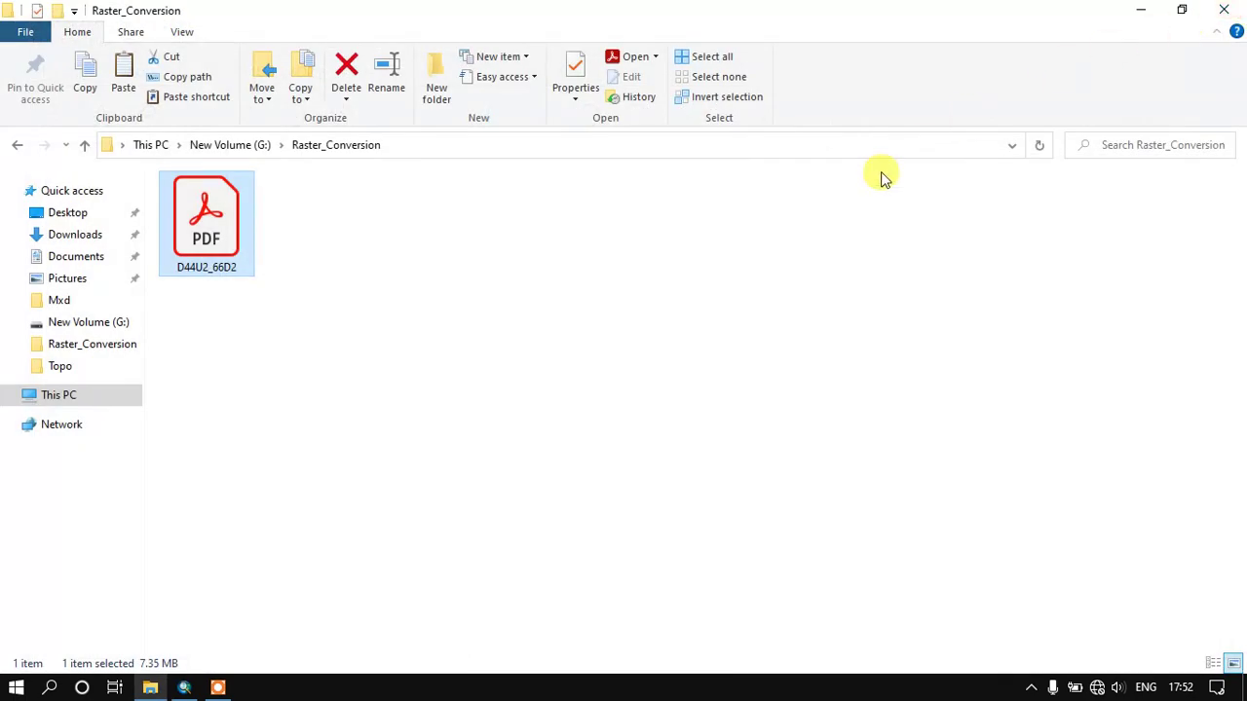
Back in ArcMap, open ArcToolbox and expand Conversion Tools > From PDF to reveal PDF To TIFF
{"action": "left_click", "coordinate": [183, 686]}
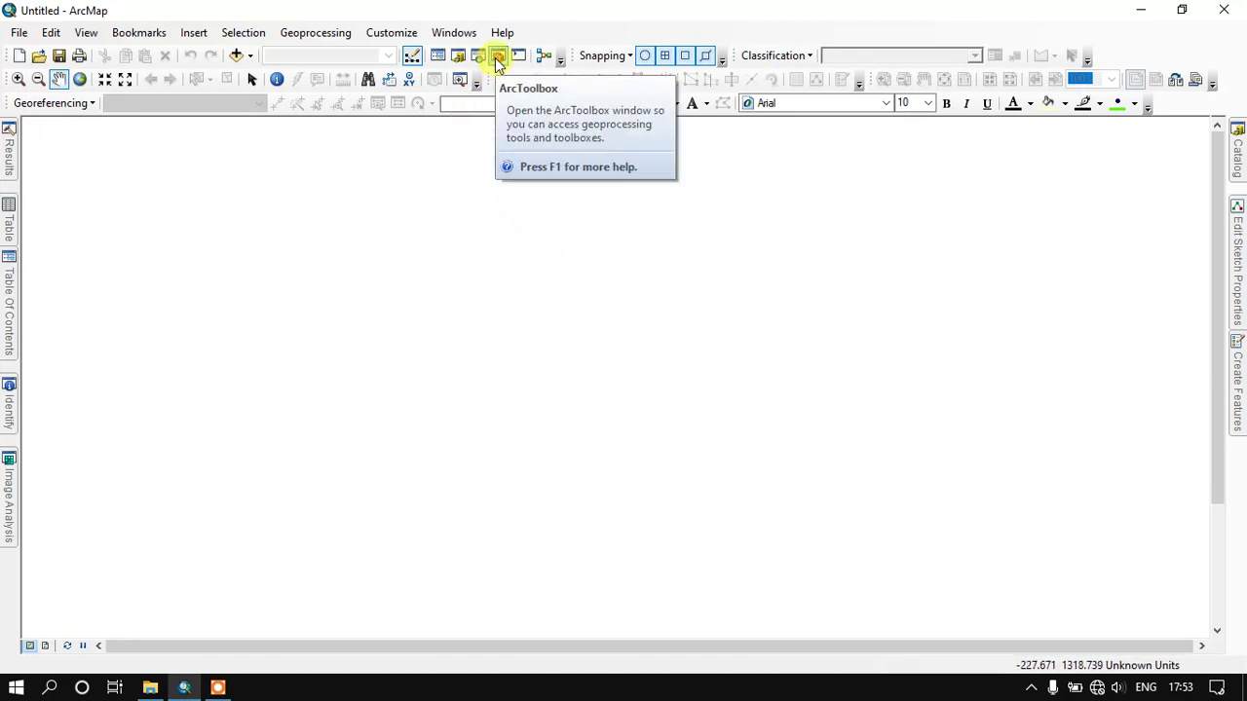
{"action": "left_click", "coordinate": [497, 59]}
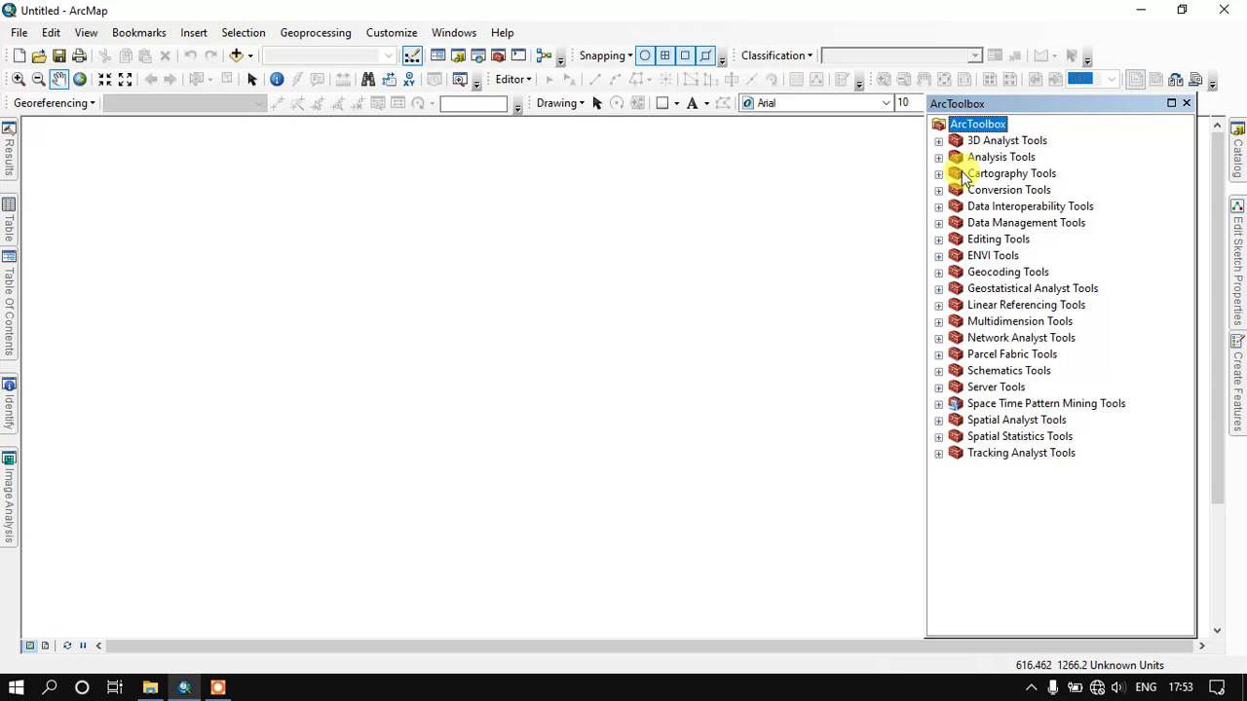
{"action": "left_click", "coordinate": [979, 190]}
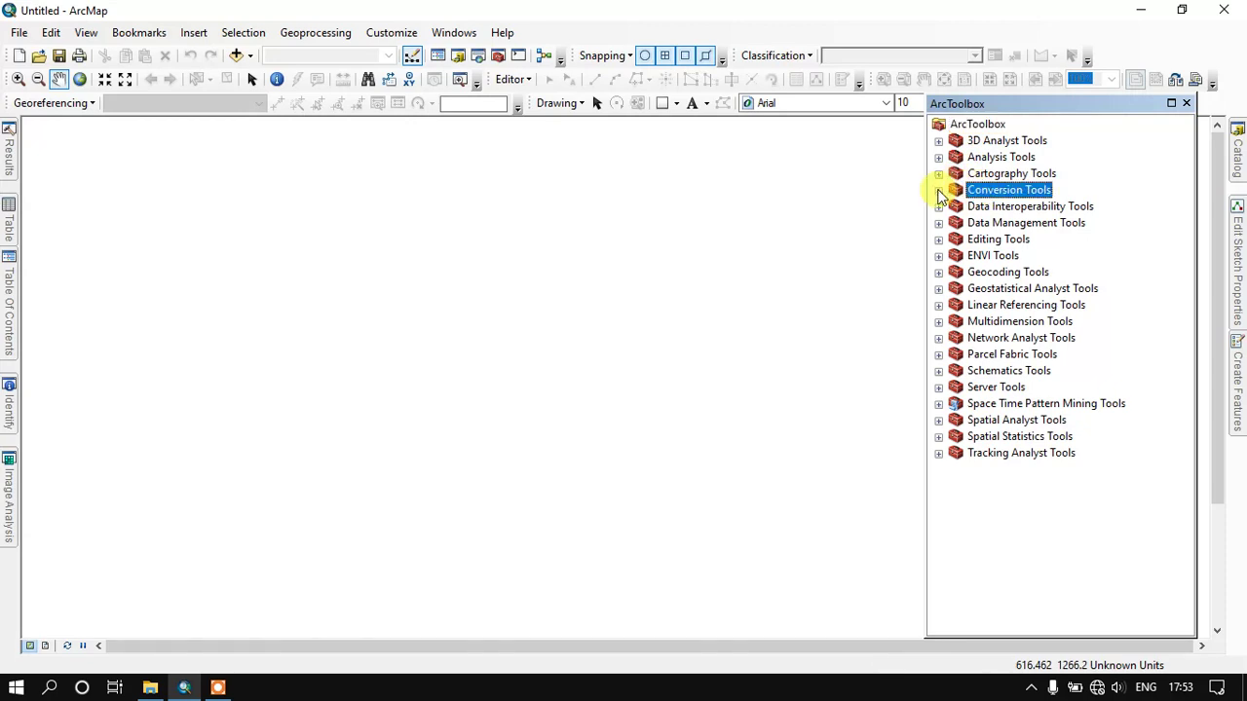
{"action": "left_click", "coordinate": [938, 191]}
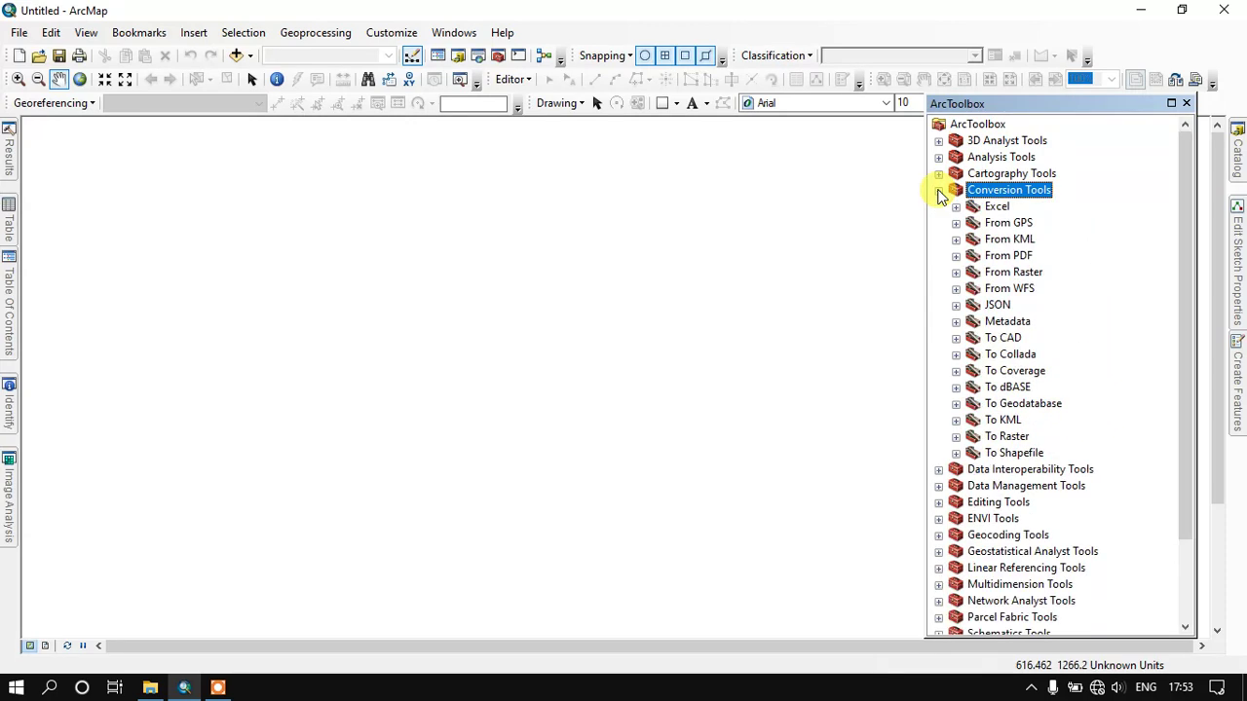
{"action": "left_click", "coordinate": [989, 255]}
{"action": "left_click", "coordinate": [954, 256]}
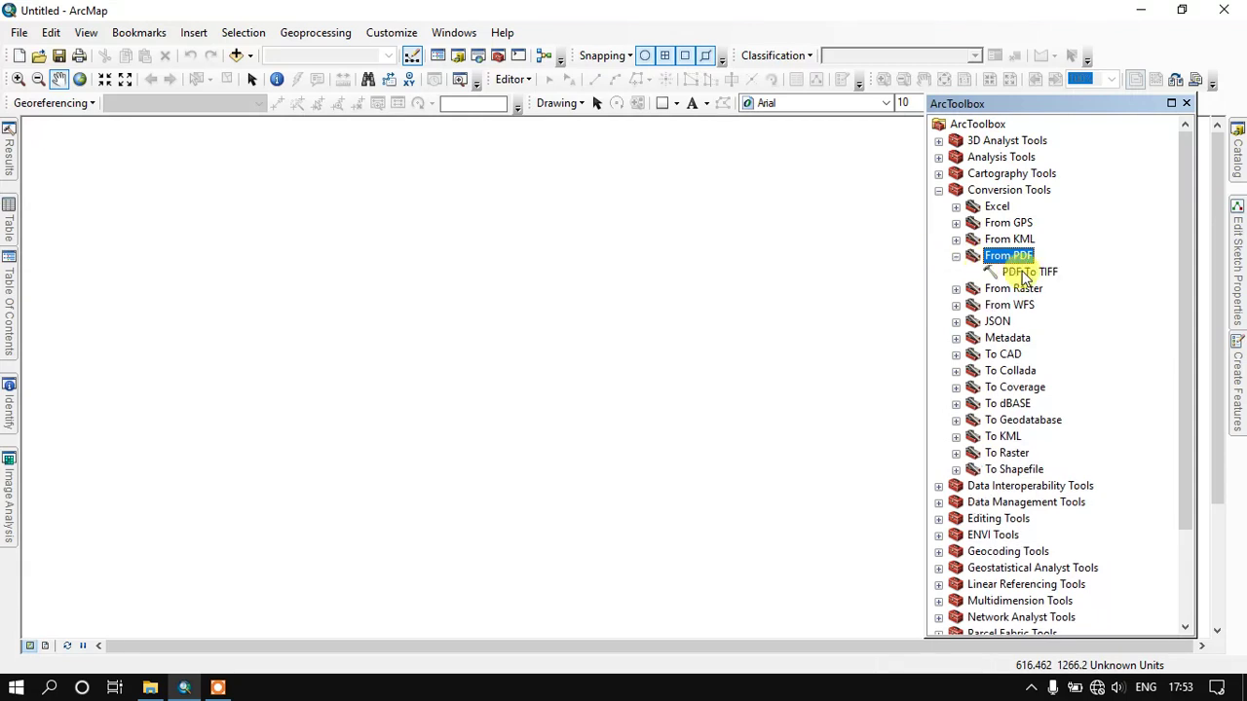
Launch PDF To TIFF with G:\Raster_Conversion\D44U2_66D2.pdf as input and check the .tif output path
{"action": "double_click", "coordinate": [1023, 273]}
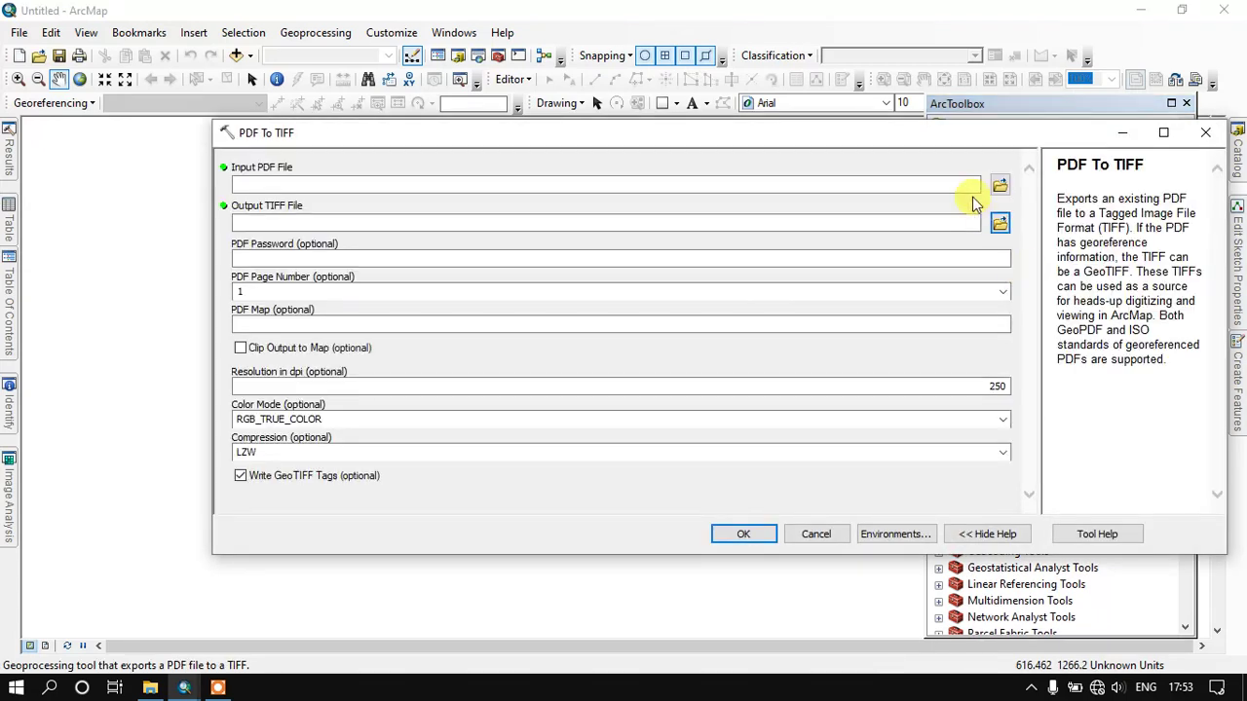
{"action": "left_click_drag", "start_coordinate": [1008, 140], "coordinate": [912, 146]}
{"action": "left_click", "coordinate": [902, 189]}
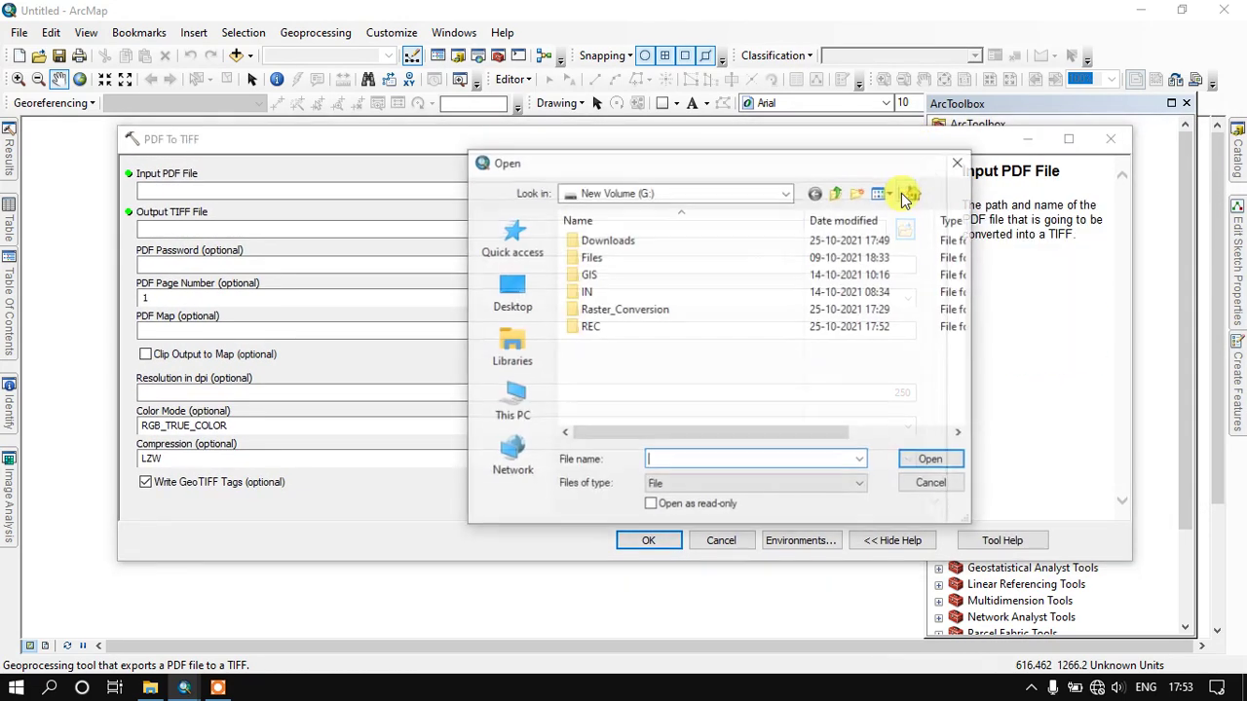
{"action": "double_click", "coordinate": [633, 319]}
{"action": "left_click", "coordinate": [596, 247]}
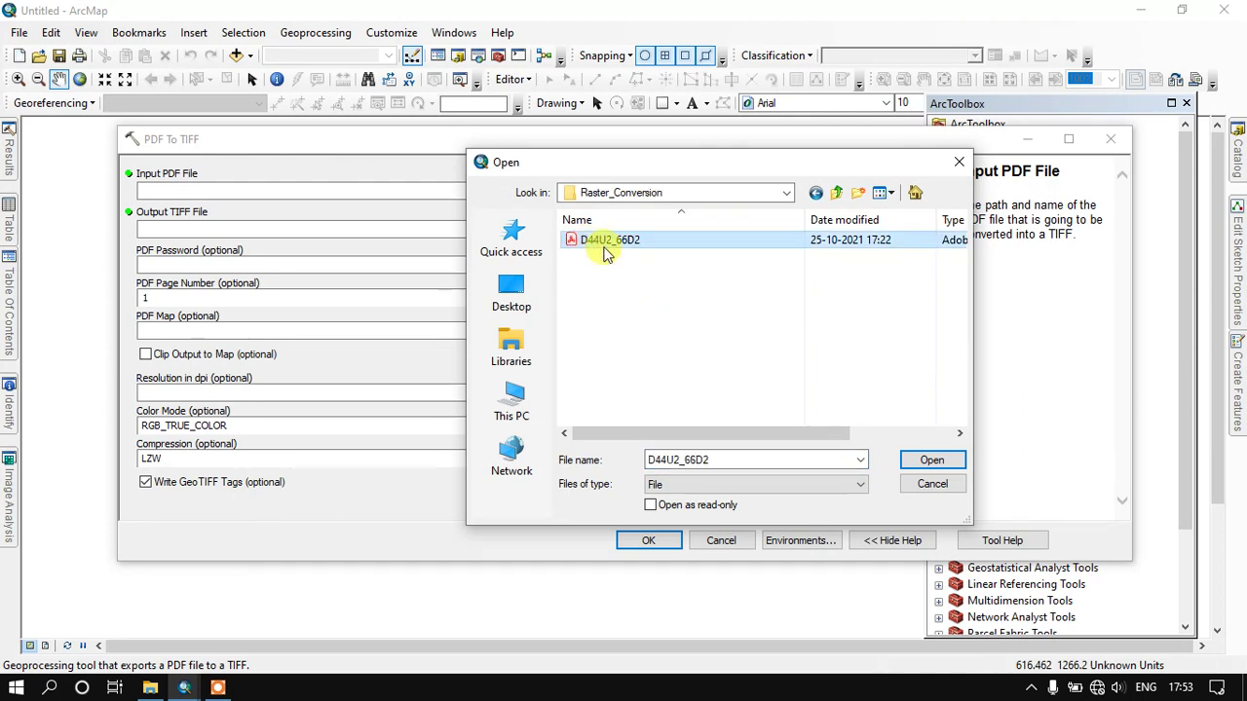
{"action": "left_click", "coordinate": [931, 460]}
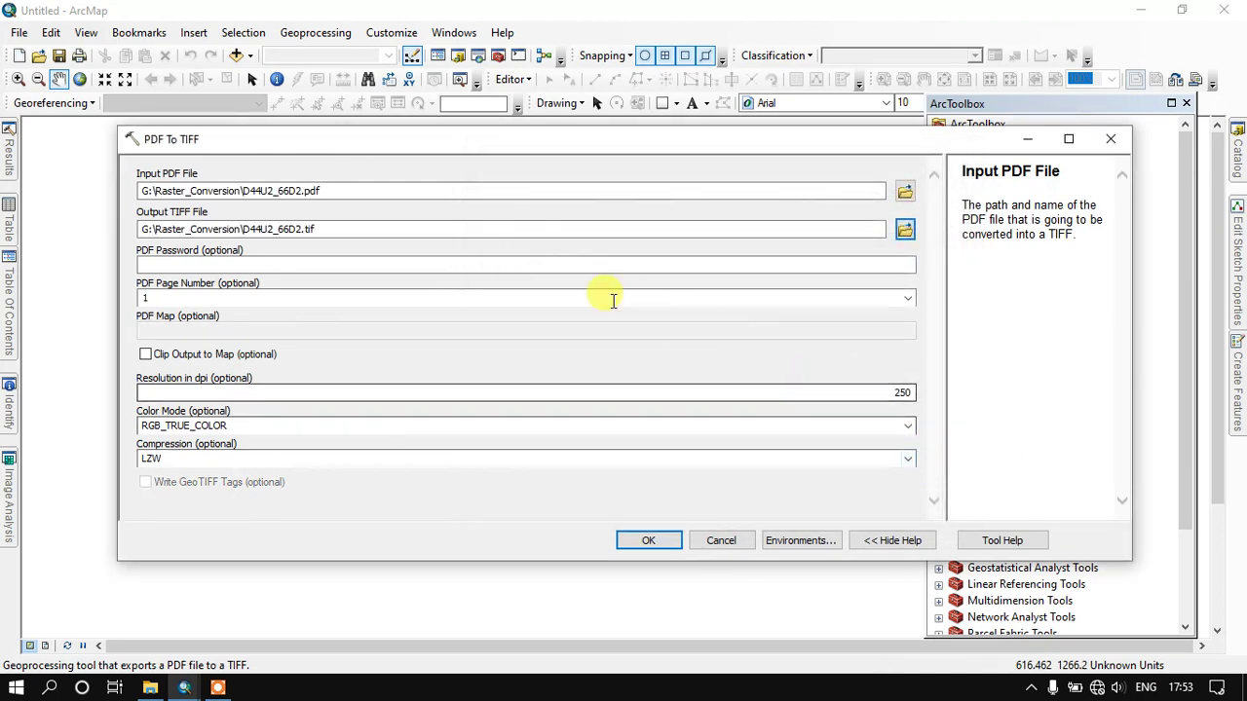
{"action": "left_click_drag", "start_coordinate": [445, 145], "coordinate": [458, 115]}
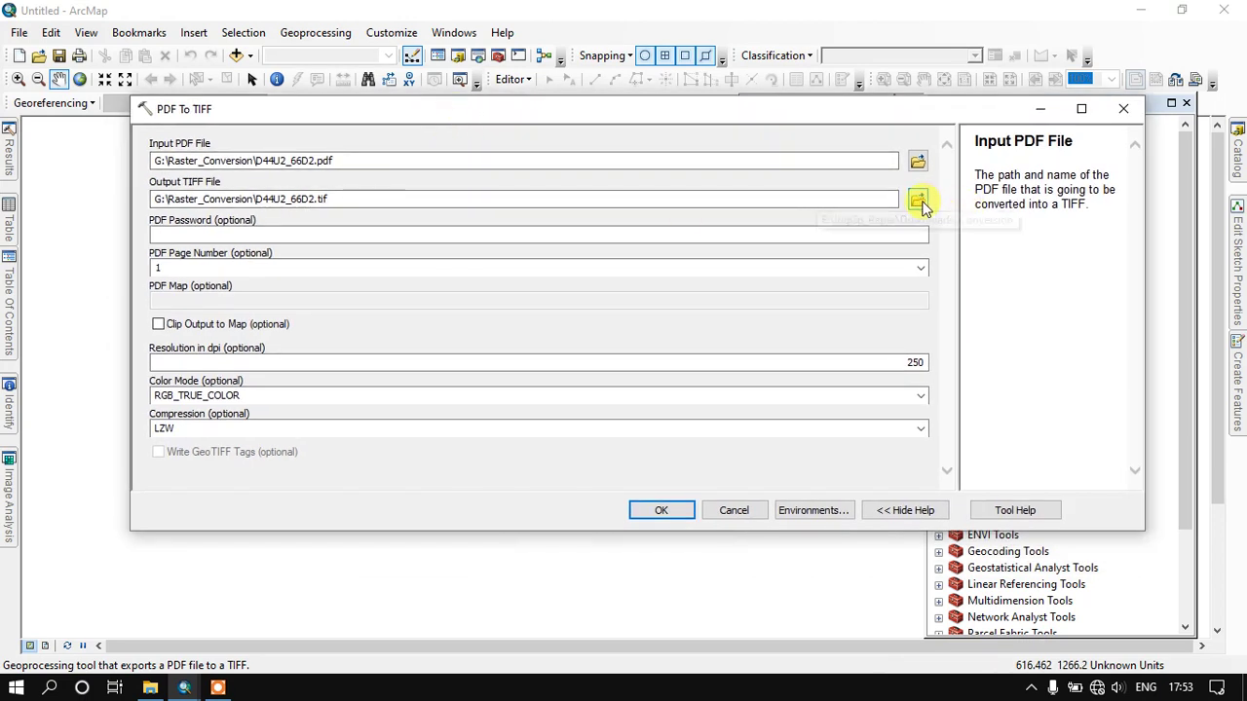
{"action": "left_click", "coordinate": [313, 198]}
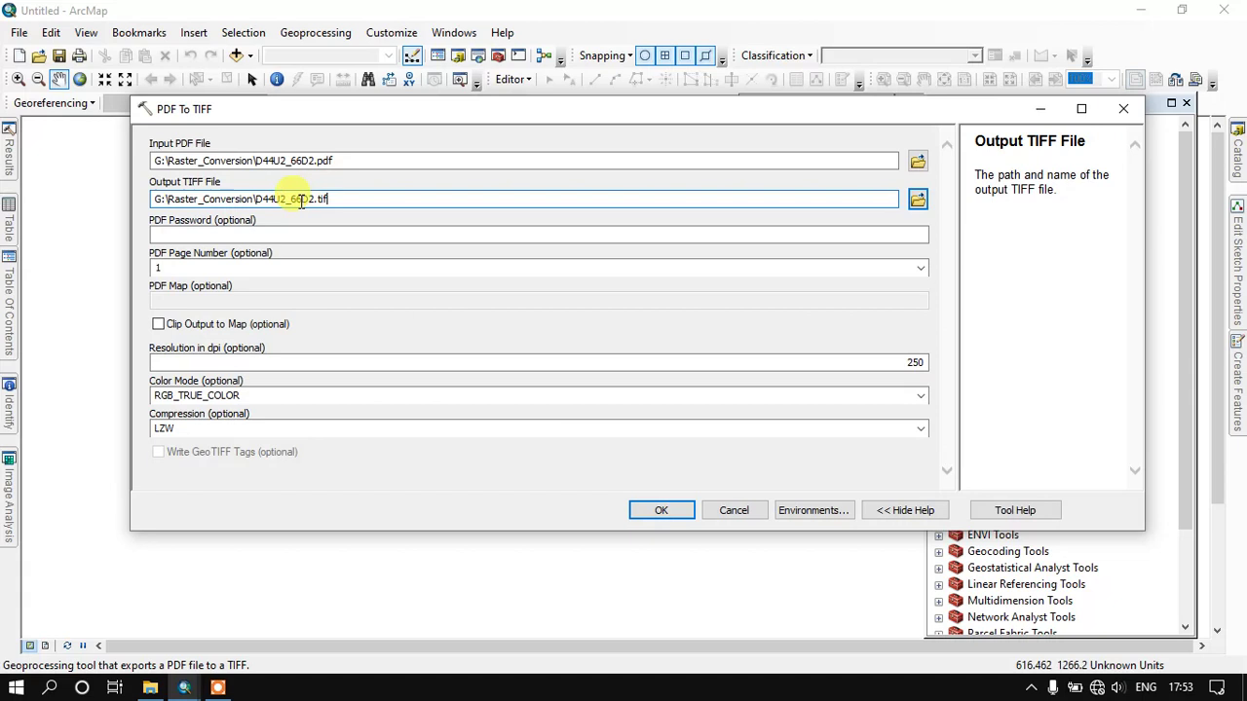
{"action": "double_click", "coordinate": [321, 198]}
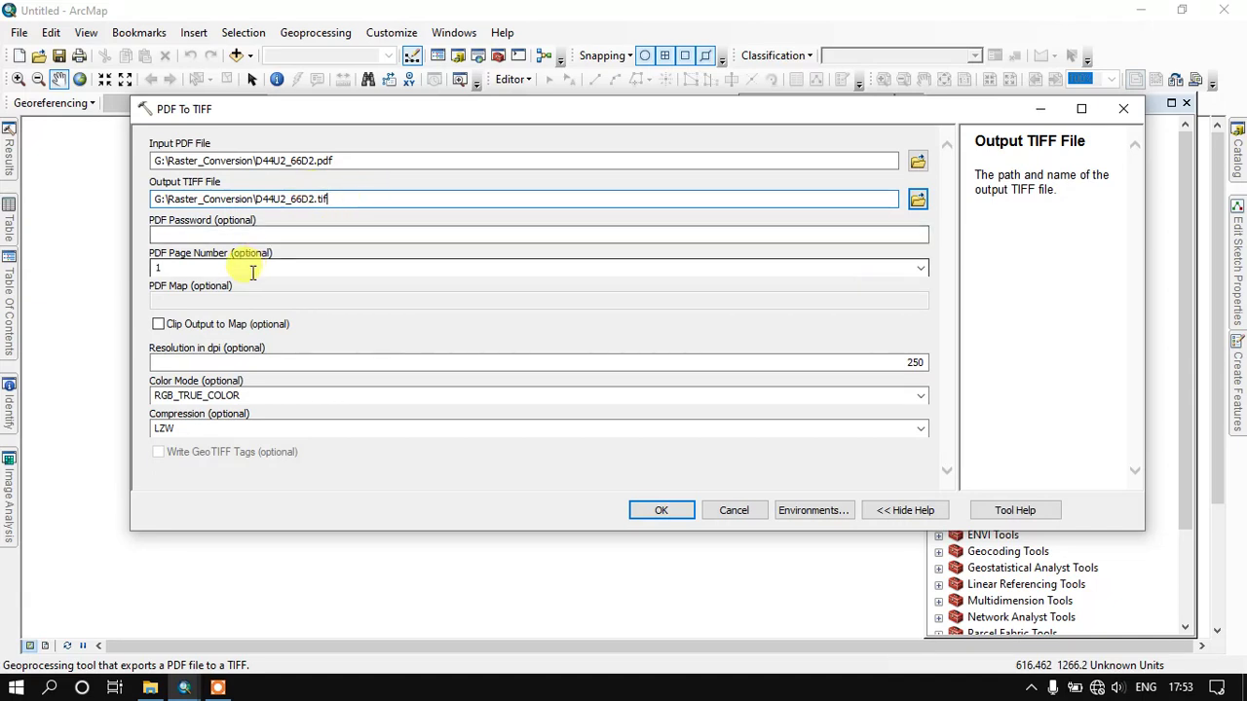
Change the output resolution from 250 to 400 dpi and start the conversion
{"action": "left_click", "coordinate": [921, 269]}
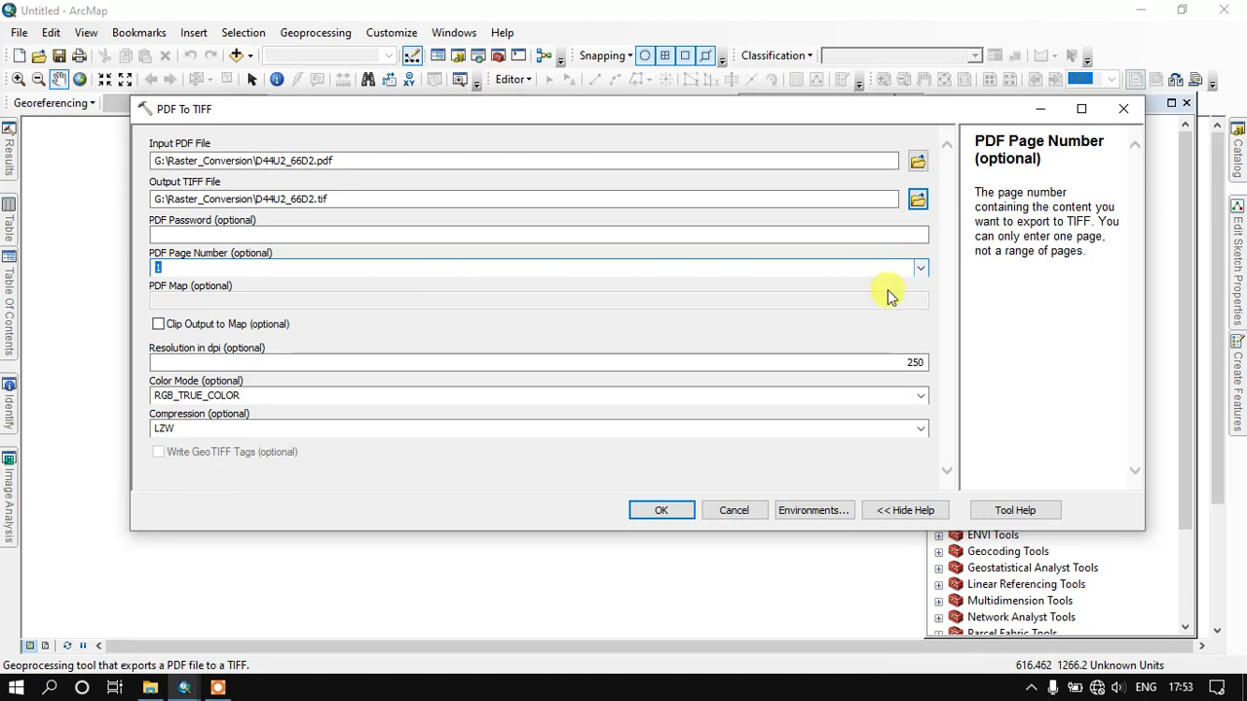
{"action": "left_click", "coordinate": [841, 328]}
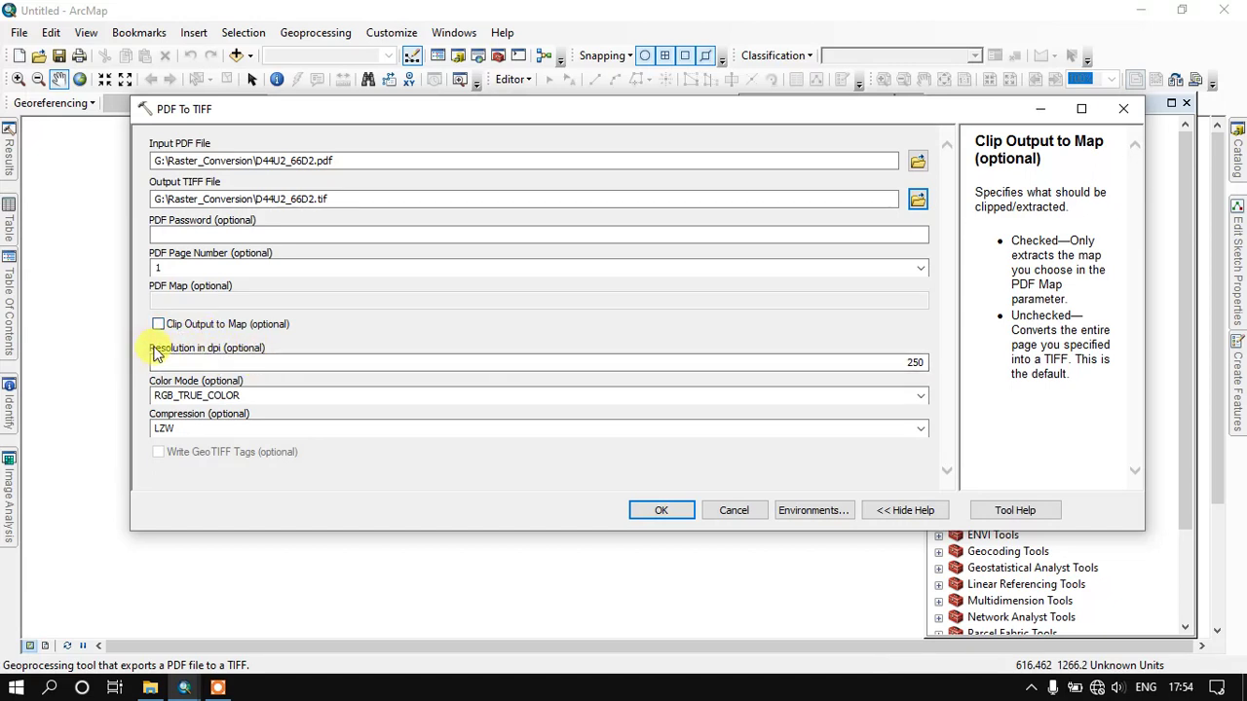
{"action": "double_click", "coordinate": [916, 362]}
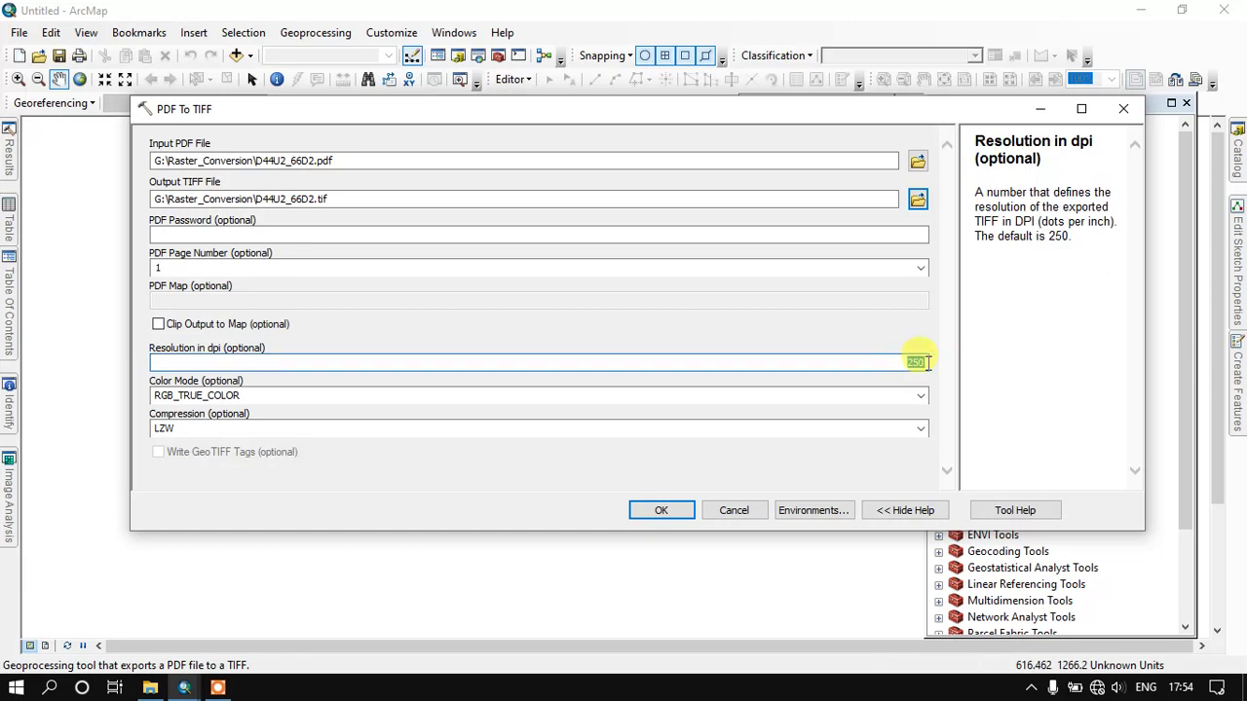
{"action": "type", "text": "400"}
{"action": "left_click", "coordinate": [906, 343]}
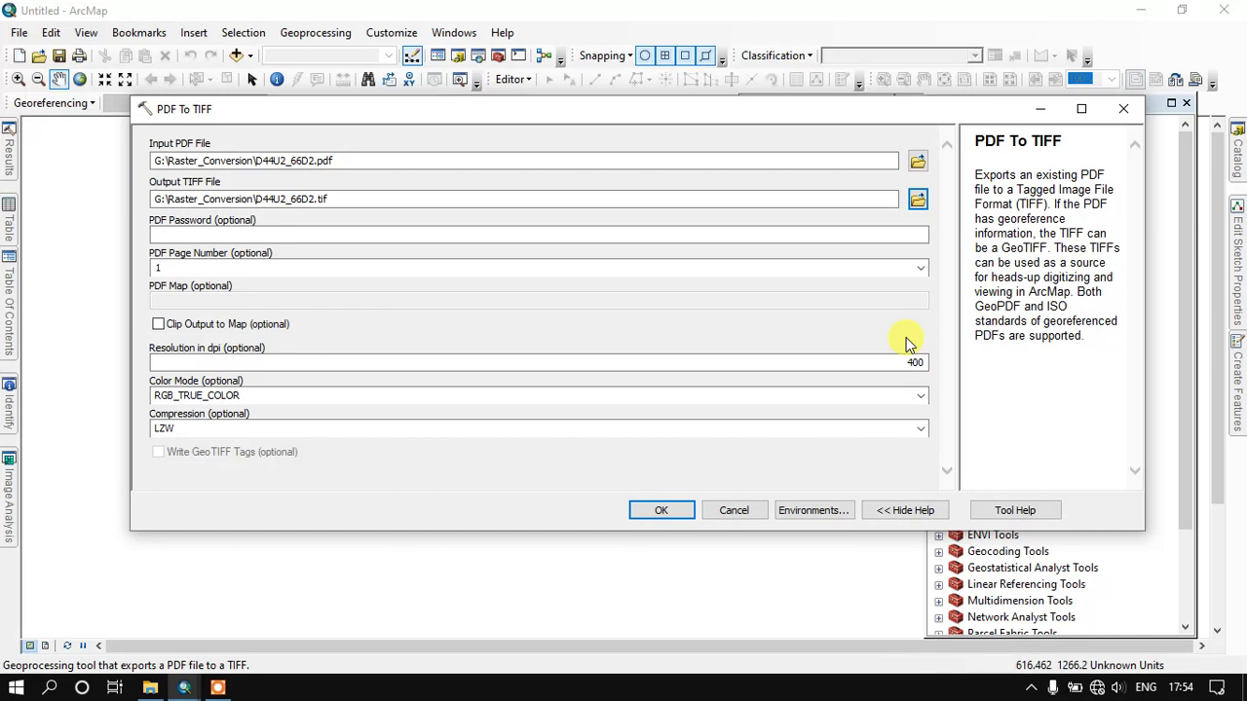
{"action": "left_click", "coordinate": [911, 360]}
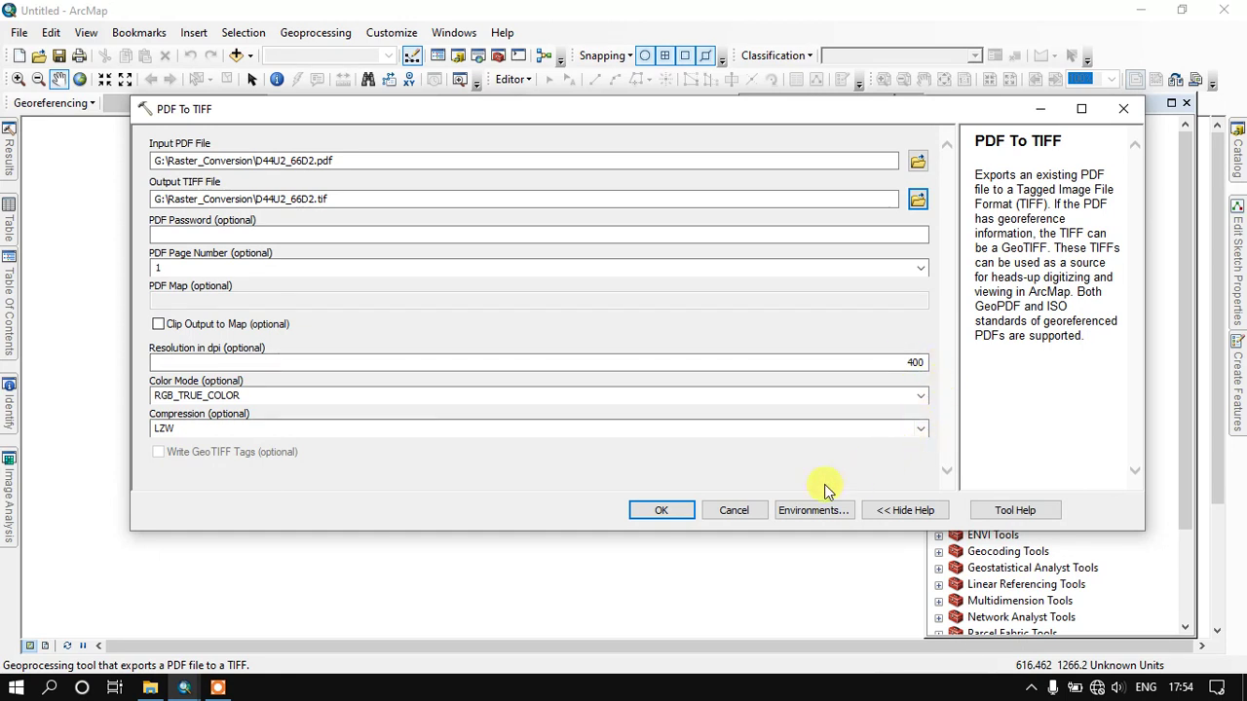
{"action": "left_click", "coordinate": [660, 516]}
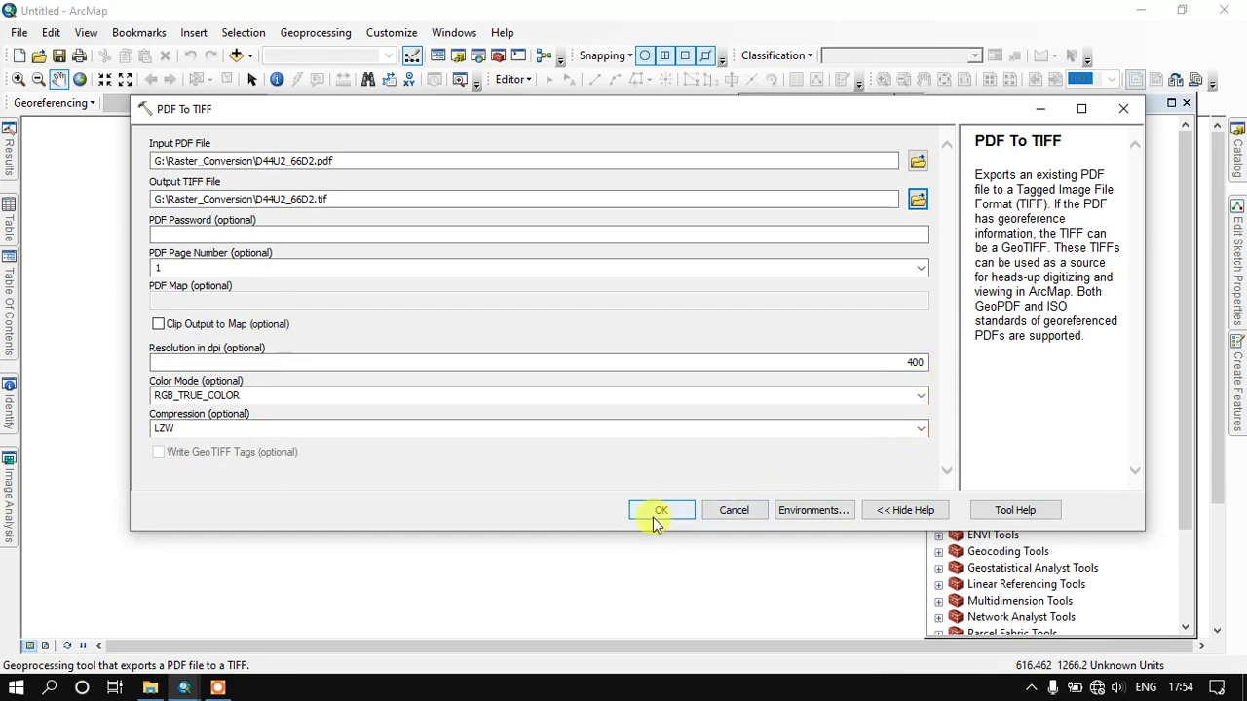
Let the conversion run and expand the PDF To TIFF result's messages in the Results window
{"action": "left_click", "coordinate": [662, 513]}
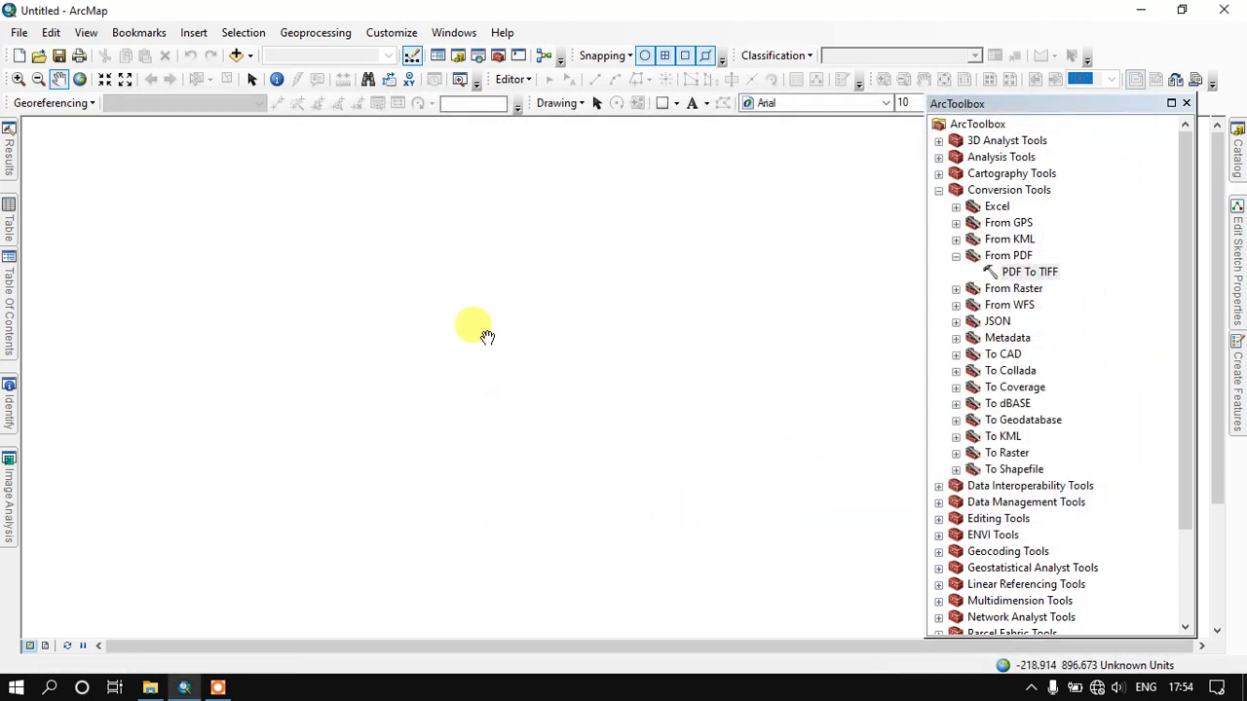
{"action": "left_click", "coordinate": [7, 195]}
{"action": "left_click", "coordinate": [33, 144]}
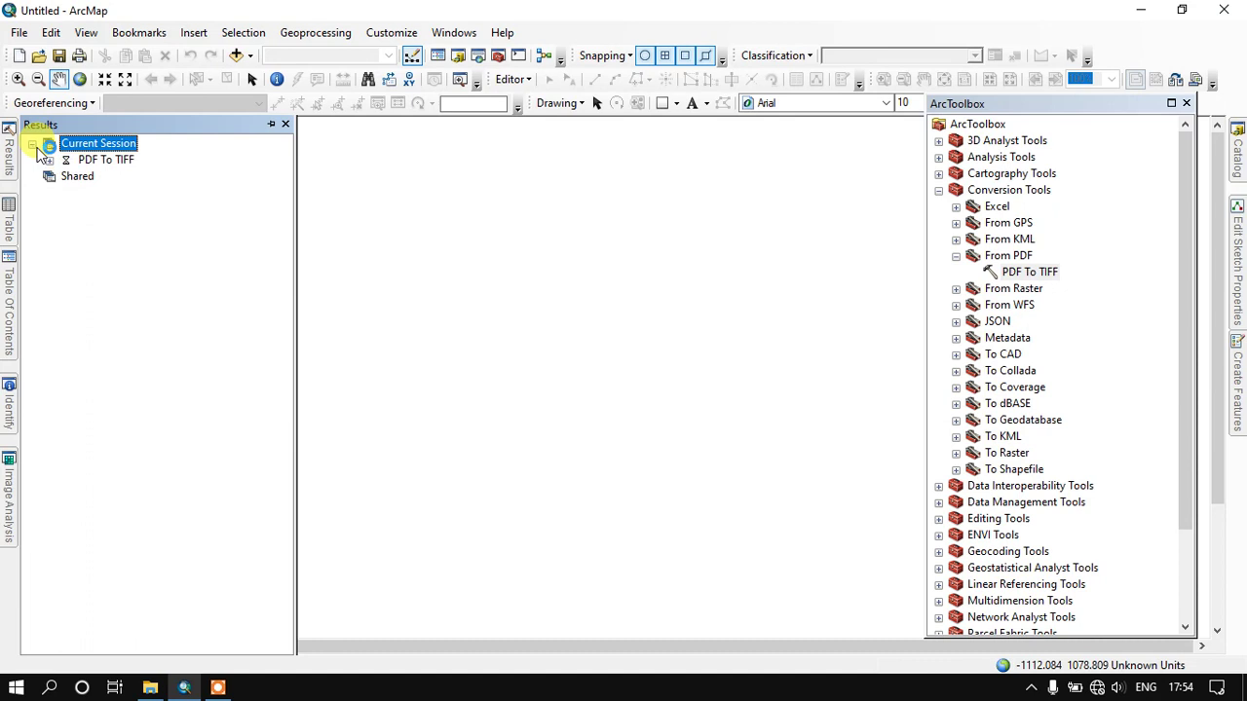
{"action": "left_click", "coordinate": [107, 161]}
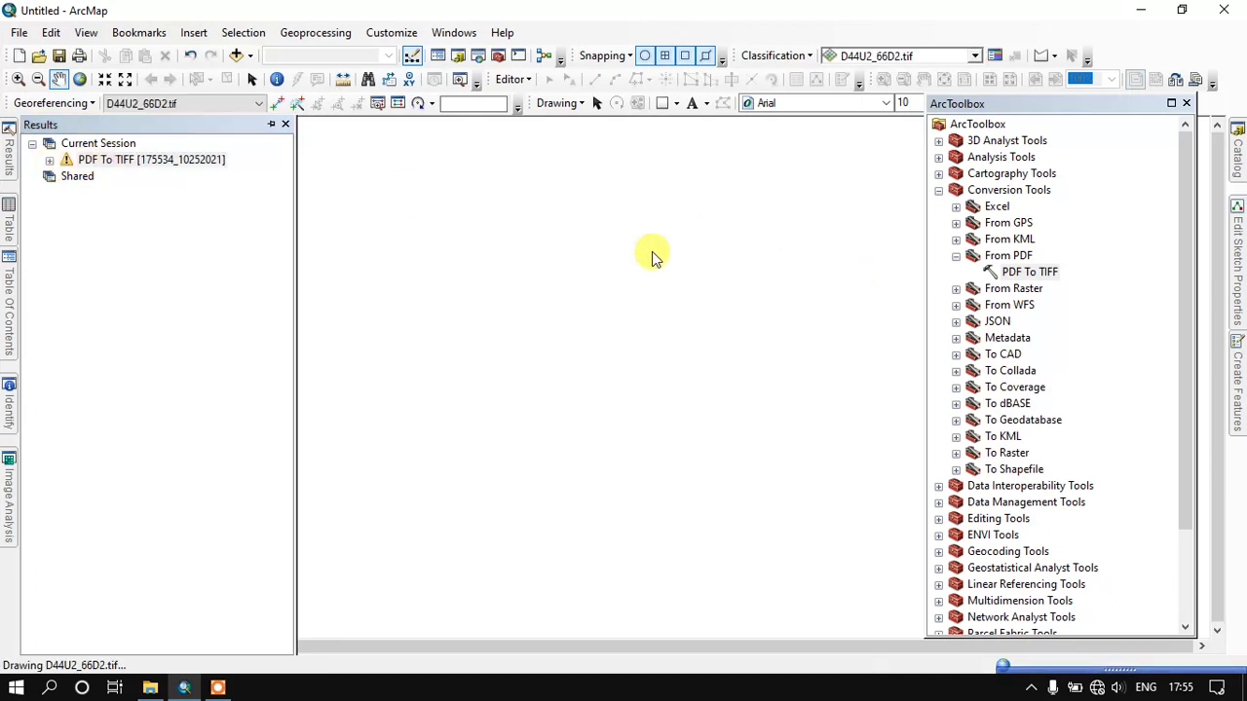
{"action": "left_click", "coordinate": [50, 161]}
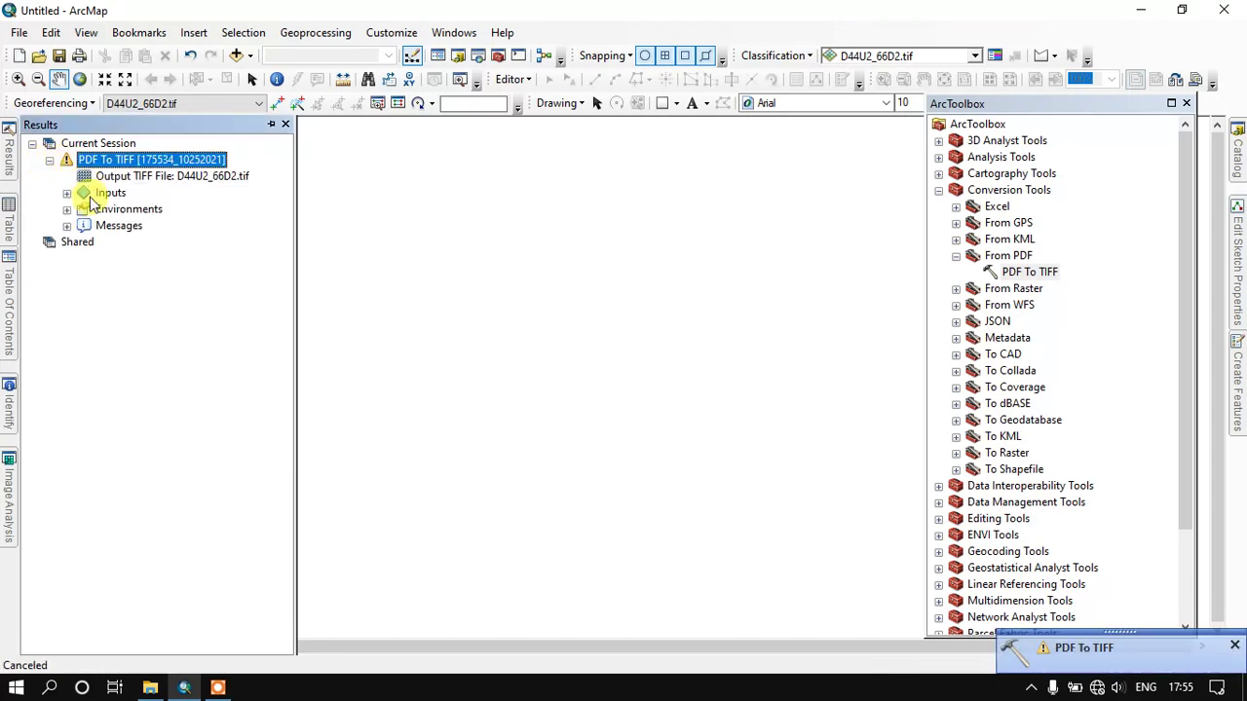
{"action": "left_click", "coordinate": [67, 227]}
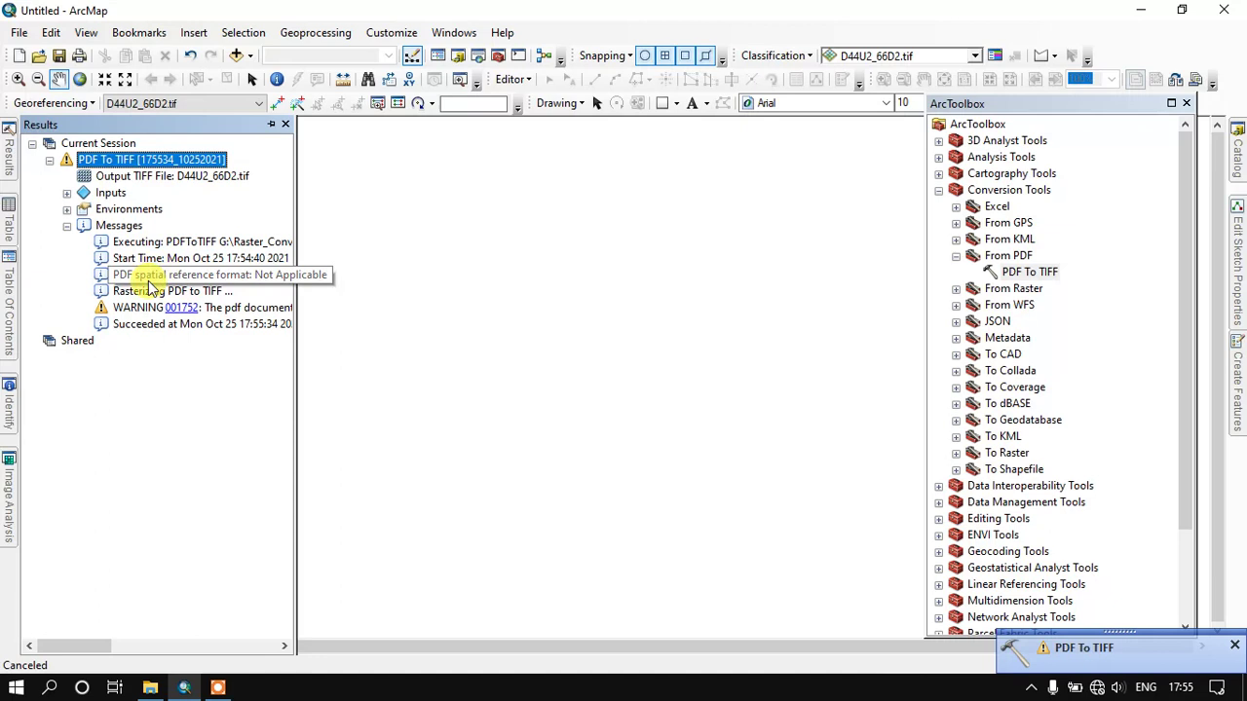
Widen the Results panel to read the no-spatial-information warning and show the Table Of Contents
{"action": "scroll", "coordinate": [167, 348], "scroll_direction": "right", "scroll_amount": 2}
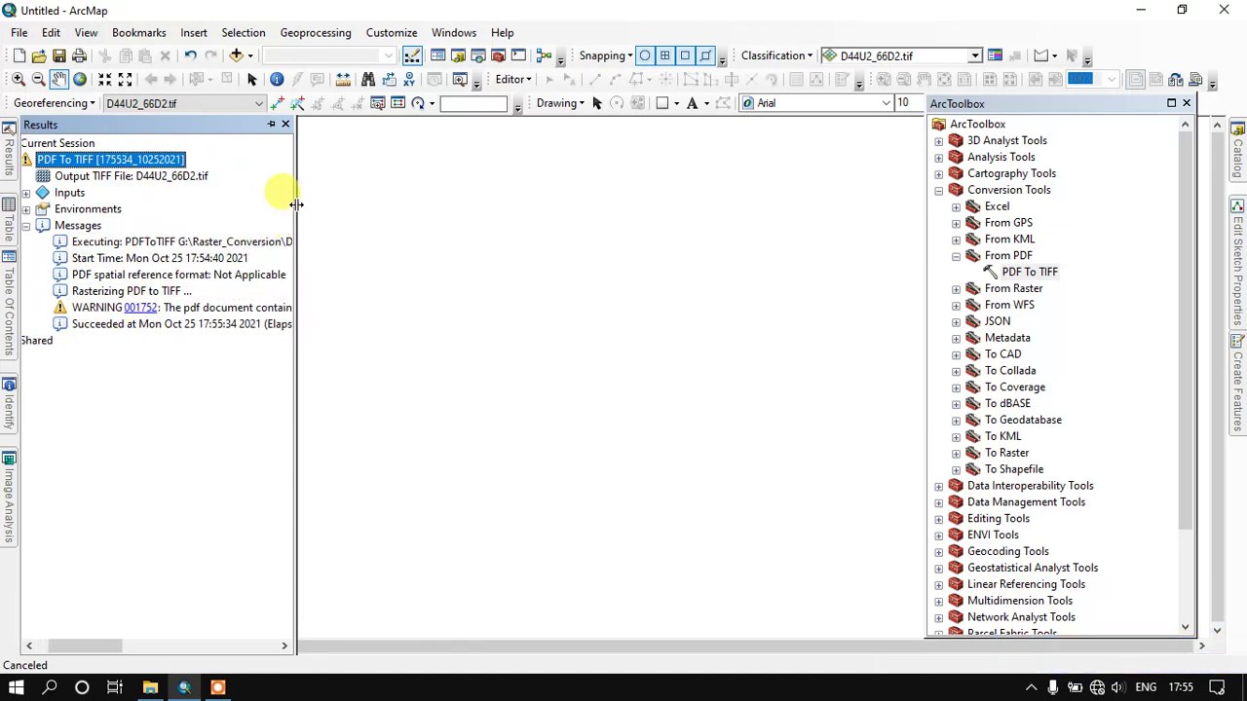
{"action": "left_click_drag", "start_coordinate": [296, 201], "coordinate": [425, 227]}
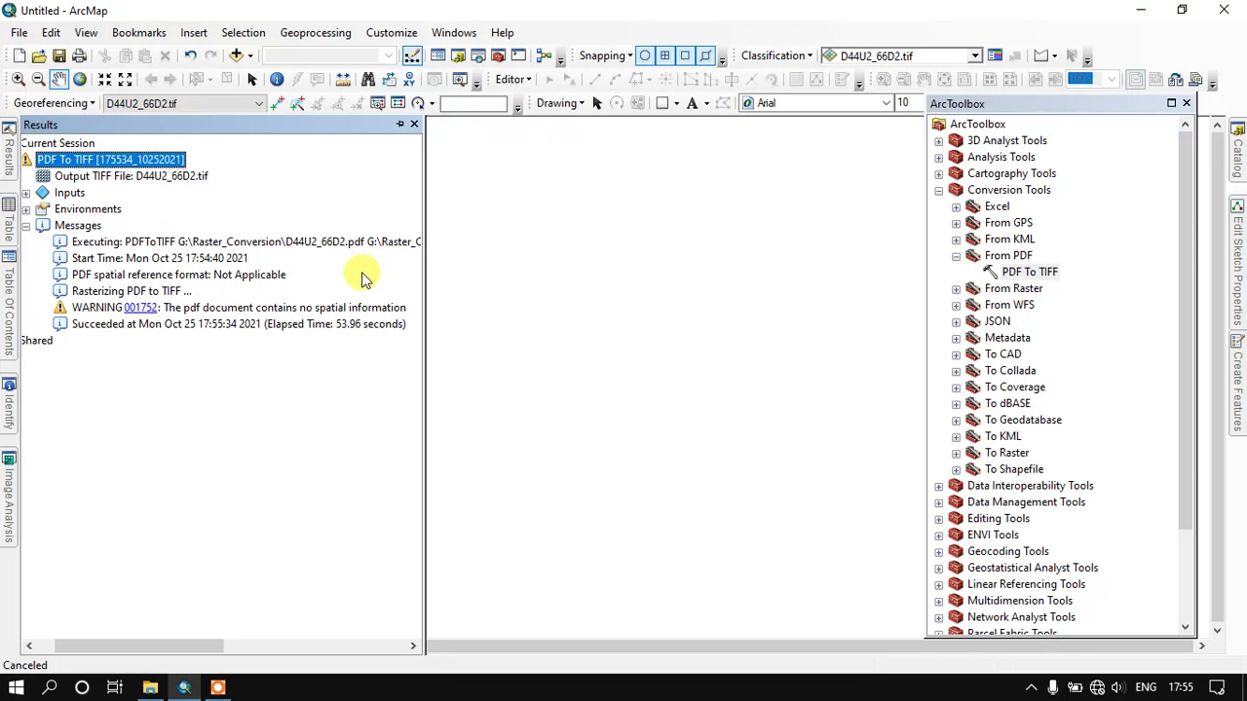
{"action": "left_click", "coordinate": [276, 307]}
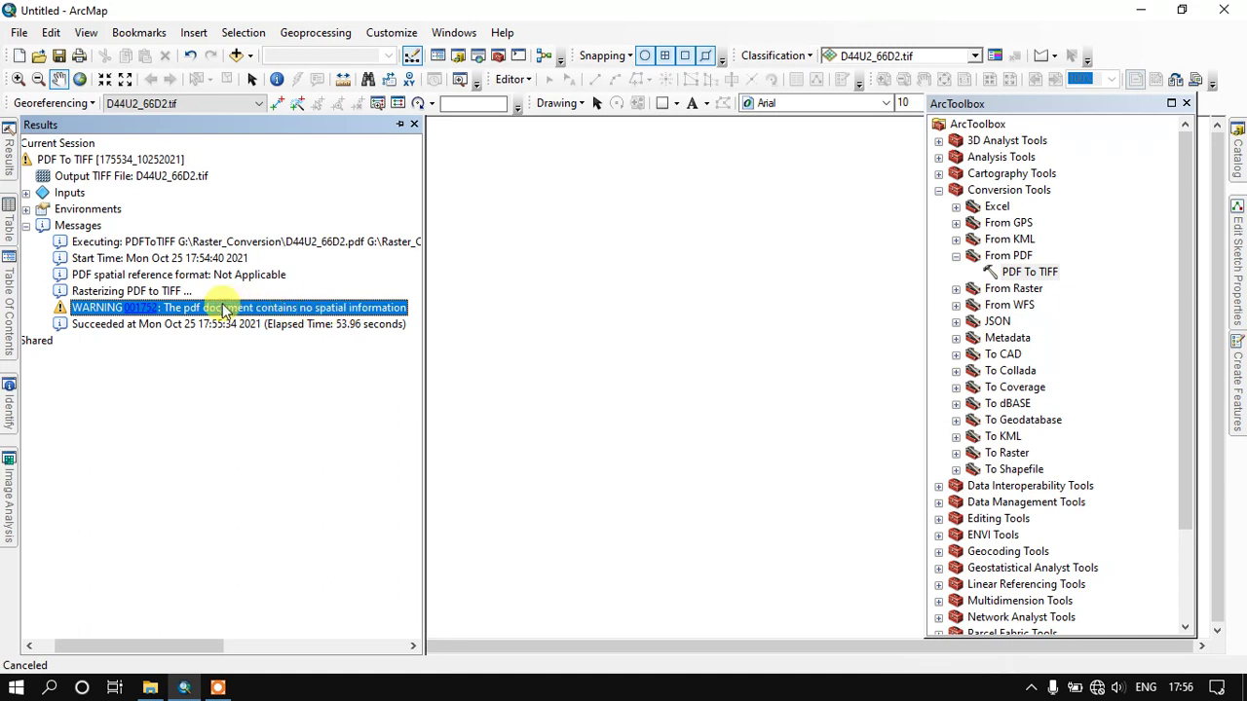
{"action": "left_click", "coordinate": [4, 308]}
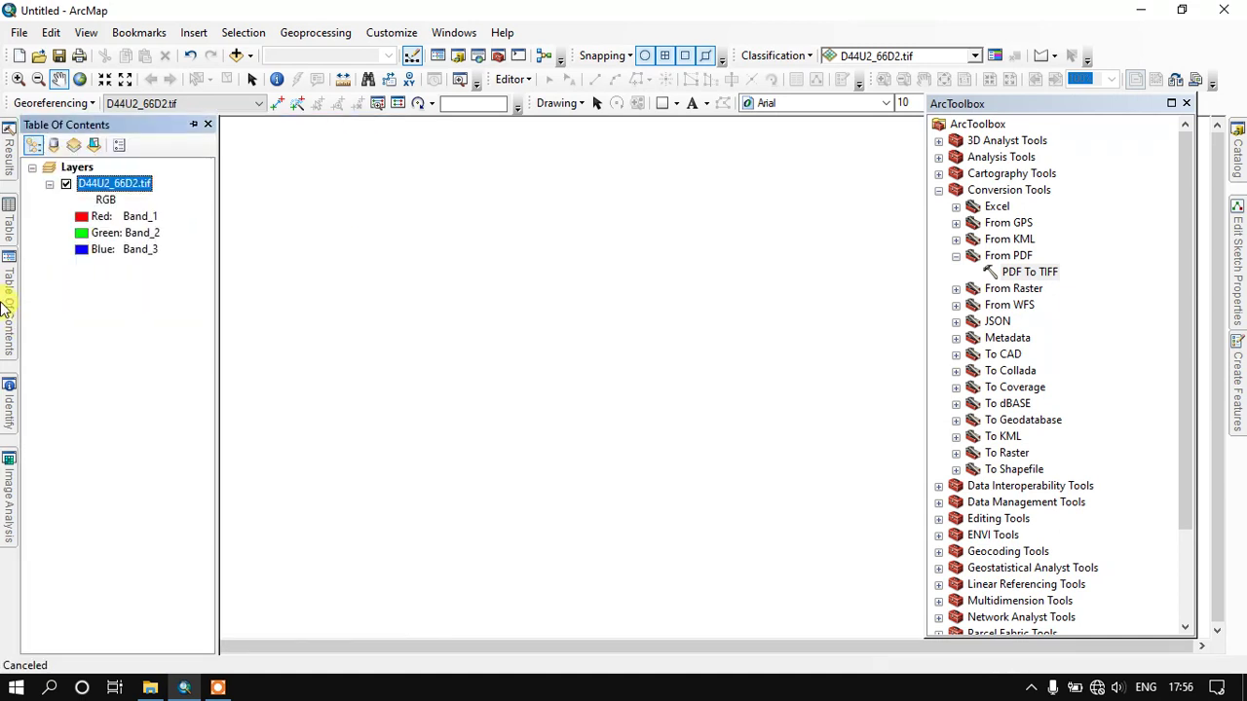
Zoom to the full D44U2_66D2.tif layer, then wheel-zoom in and out to inspect detail
{"action": "right_click", "coordinate": [146, 191]}
{"action": "left_click", "coordinate": [192, 286]}
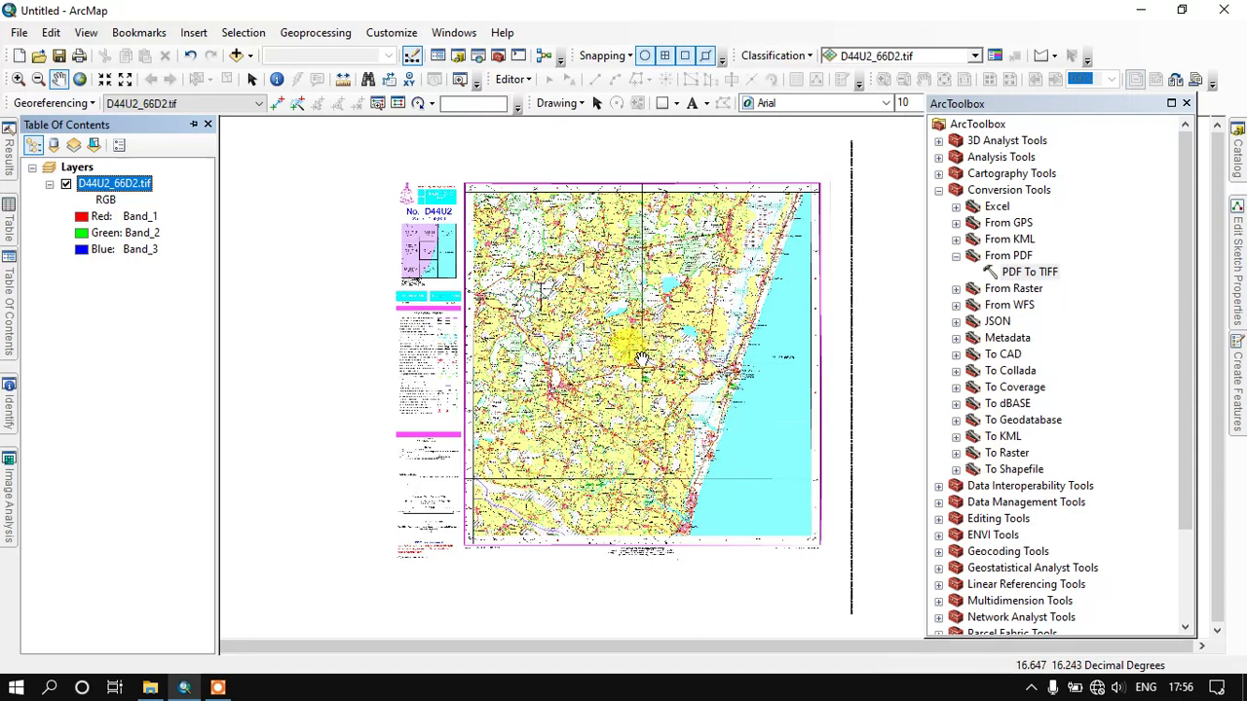
{"action": "scroll", "coordinate": [682, 351], "scroll_direction": "up", "scroll_amount": 5}
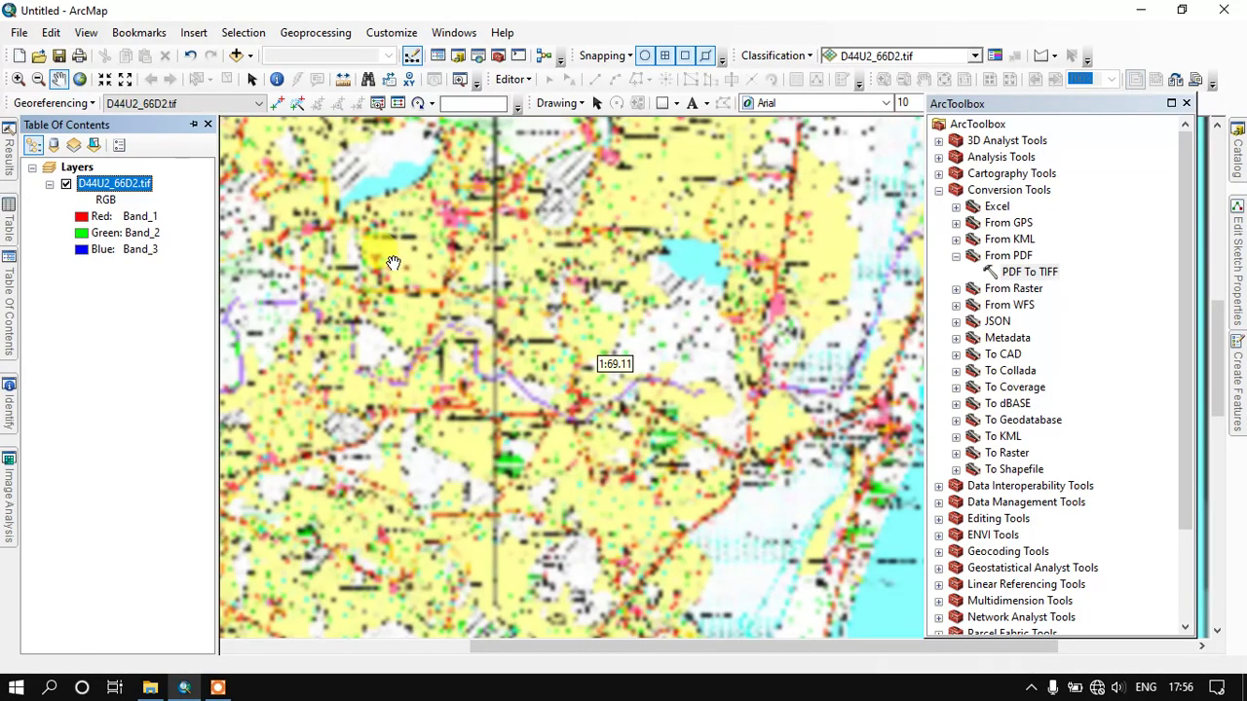
{"action": "scroll", "coordinate": [392, 263], "scroll_direction": "down", "scroll_amount": 3}
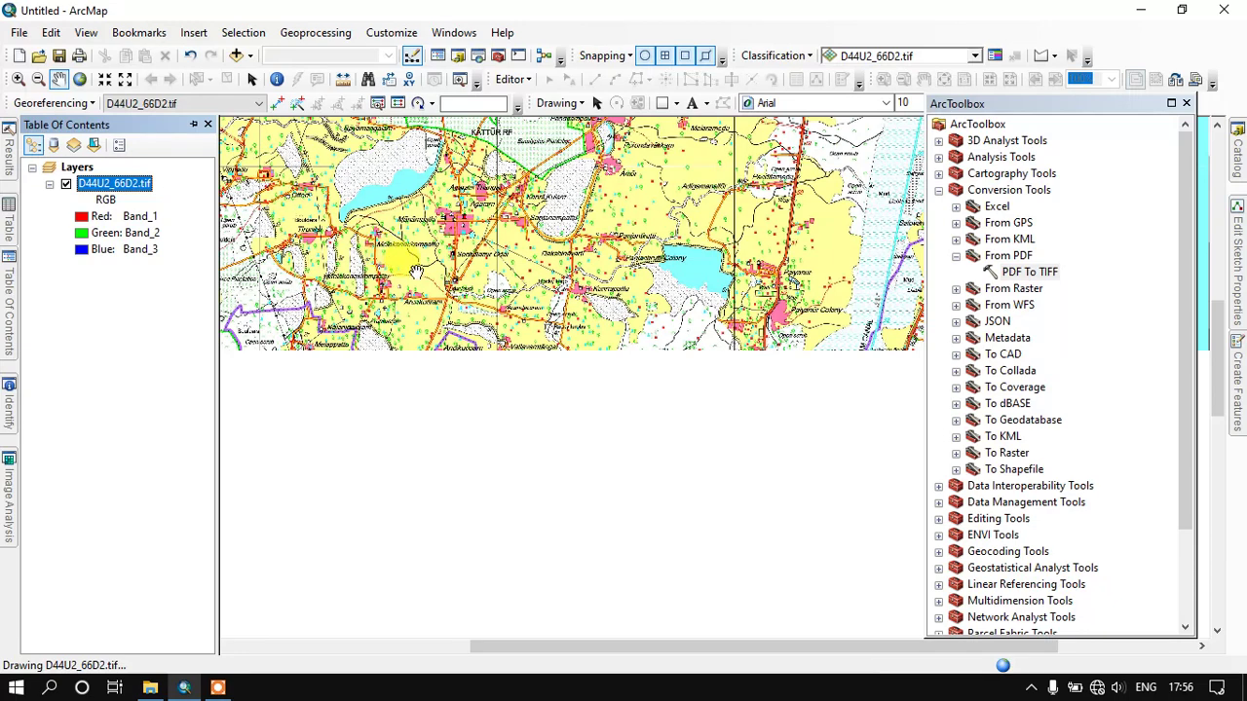
{"action": "scroll", "coordinate": [400, 278], "scroll_direction": "down", "scroll_amount": 2}
Pan the map and box-zoom in on the Periya Irumbedu buildings
{"action": "left_click_drag", "start_coordinate": [413, 292], "coordinate": [581, 310]}
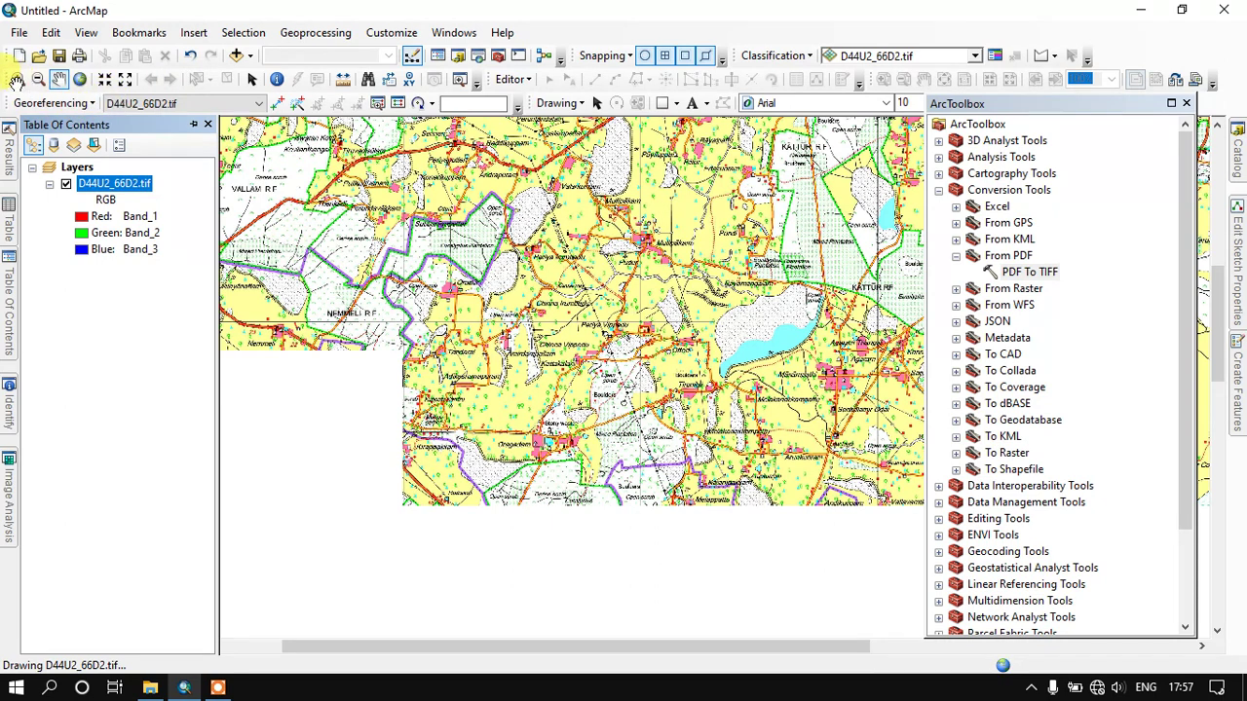
{"action": "left_click", "coordinate": [18, 79]}
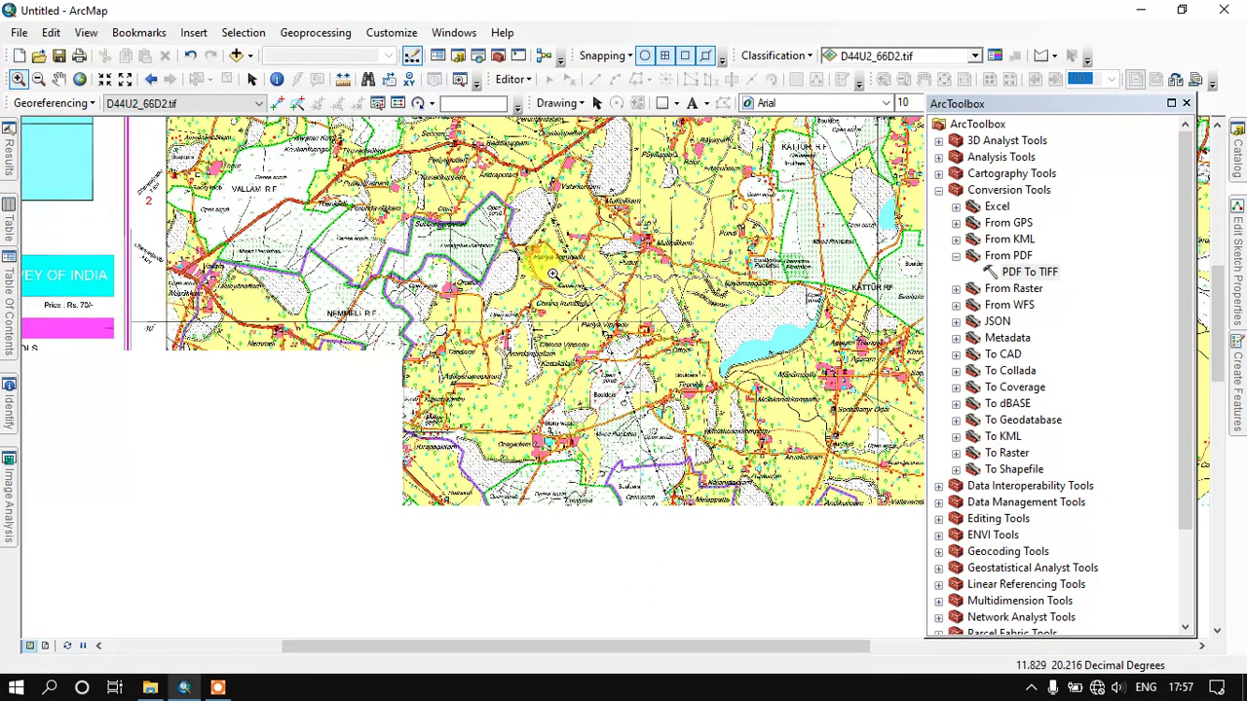
{"action": "left_click_drag", "start_coordinate": [494, 221], "coordinate": [535, 273]}
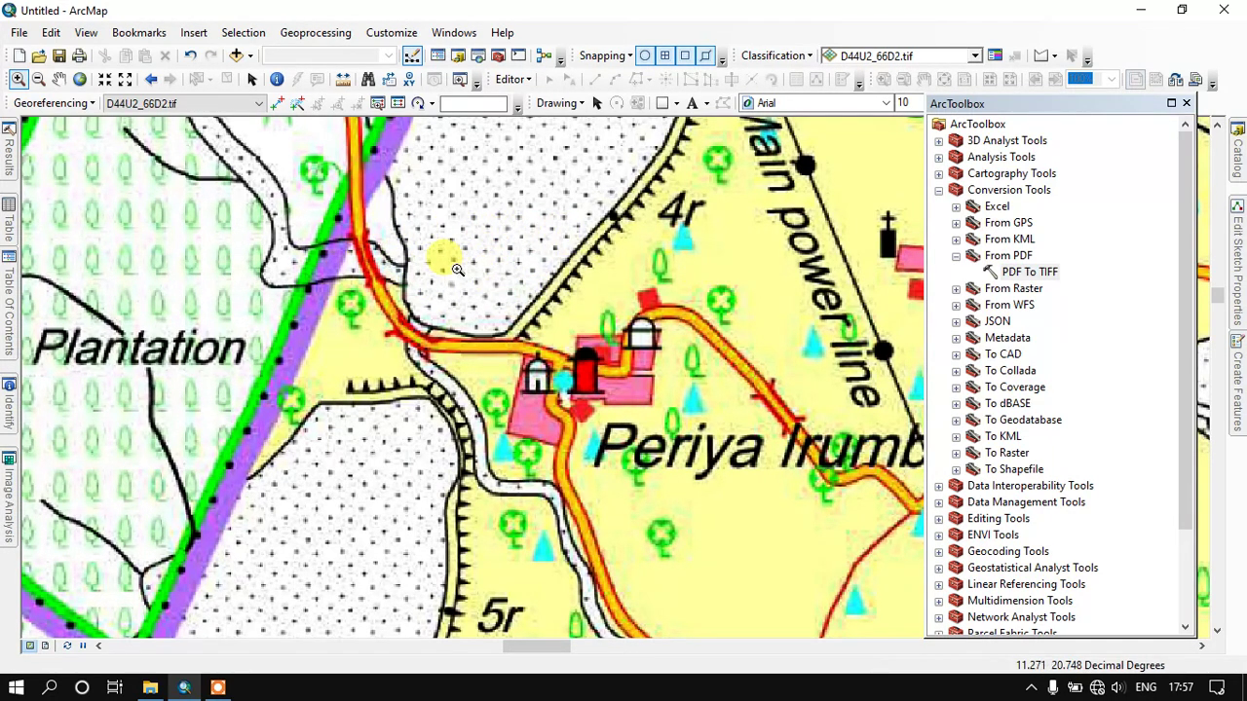
{"action": "left_click_drag", "start_coordinate": [458, 269], "coordinate": [643, 410]}
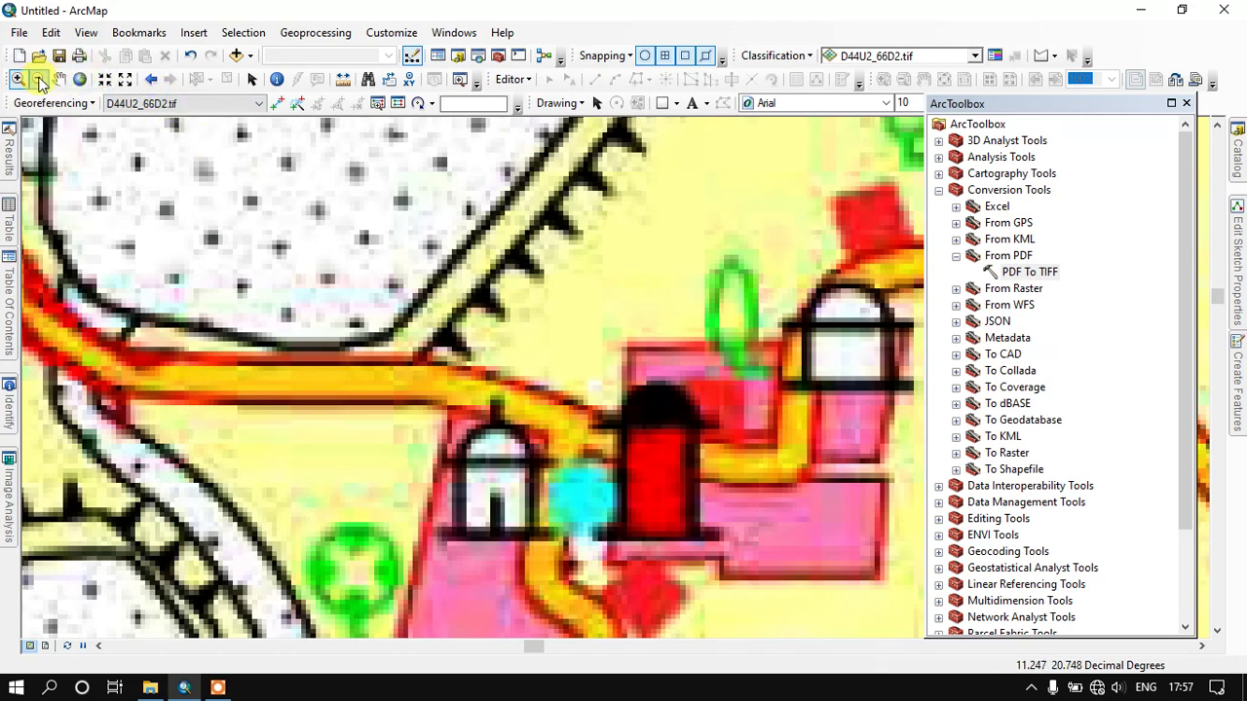
Zoom back out to the wider countryside and close ArcToolbox so the map fills the window
{"action": "left_click", "coordinate": [39, 83]}
{"action": "left_click_drag", "start_coordinate": [732, 532], "coordinate": [317, 275]}
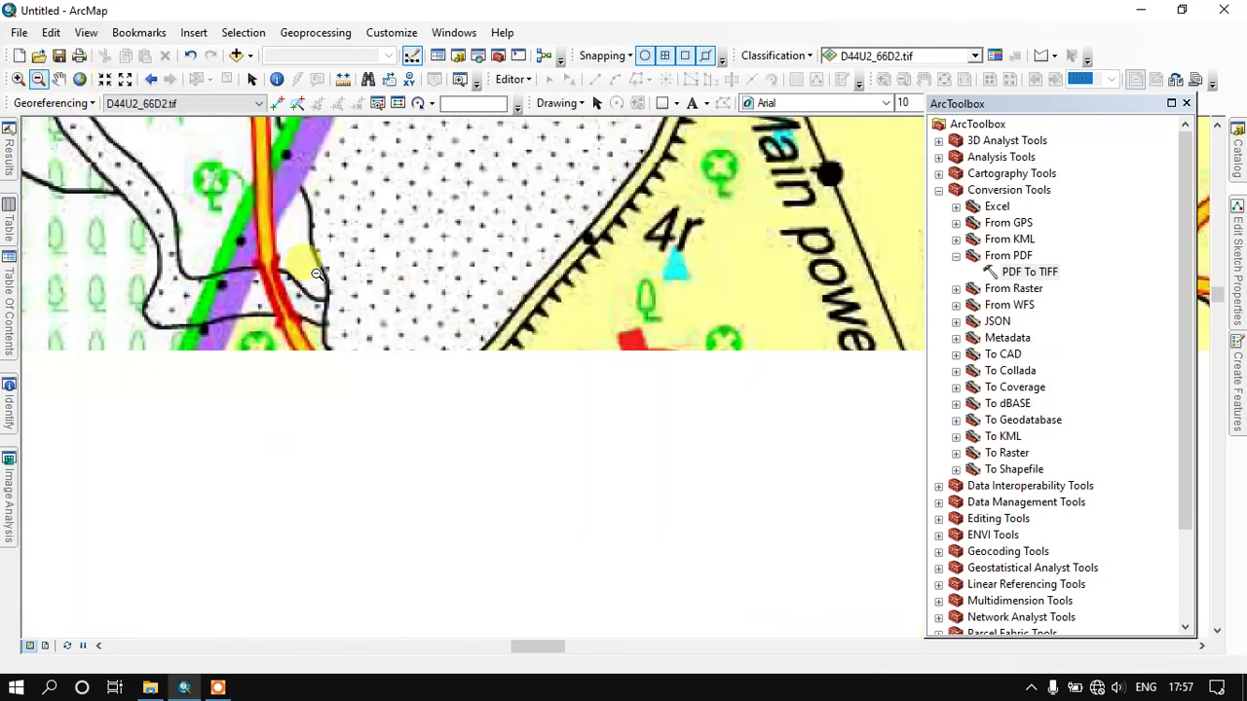
{"action": "left_click", "coordinate": [486, 353]}
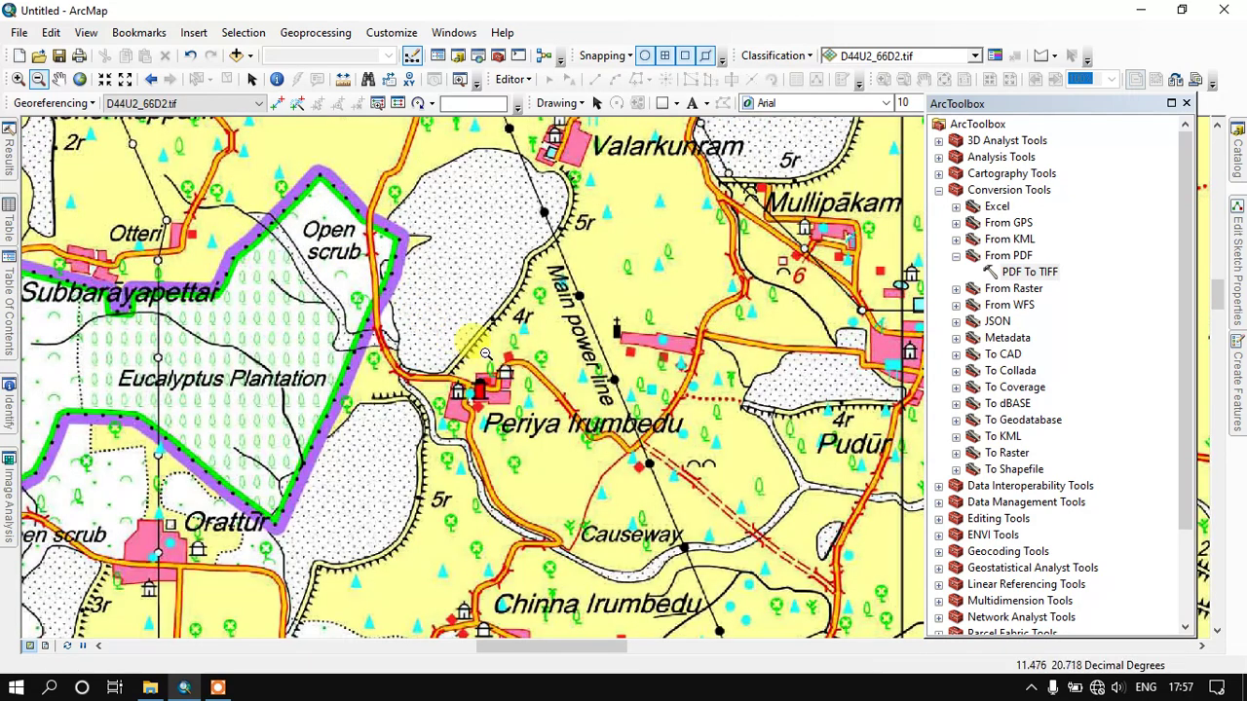
{"action": "left_click", "coordinate": [489, 341]}
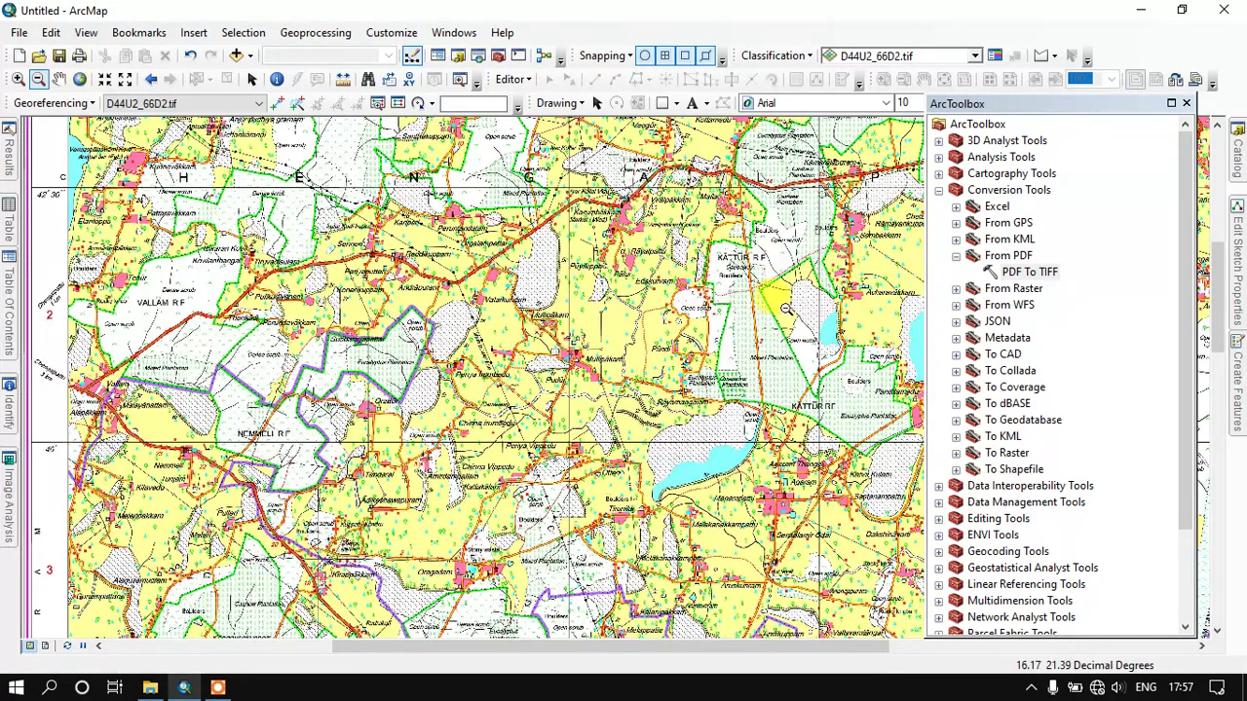
{"action": "left_click", "coordinate": [1187, 103]}
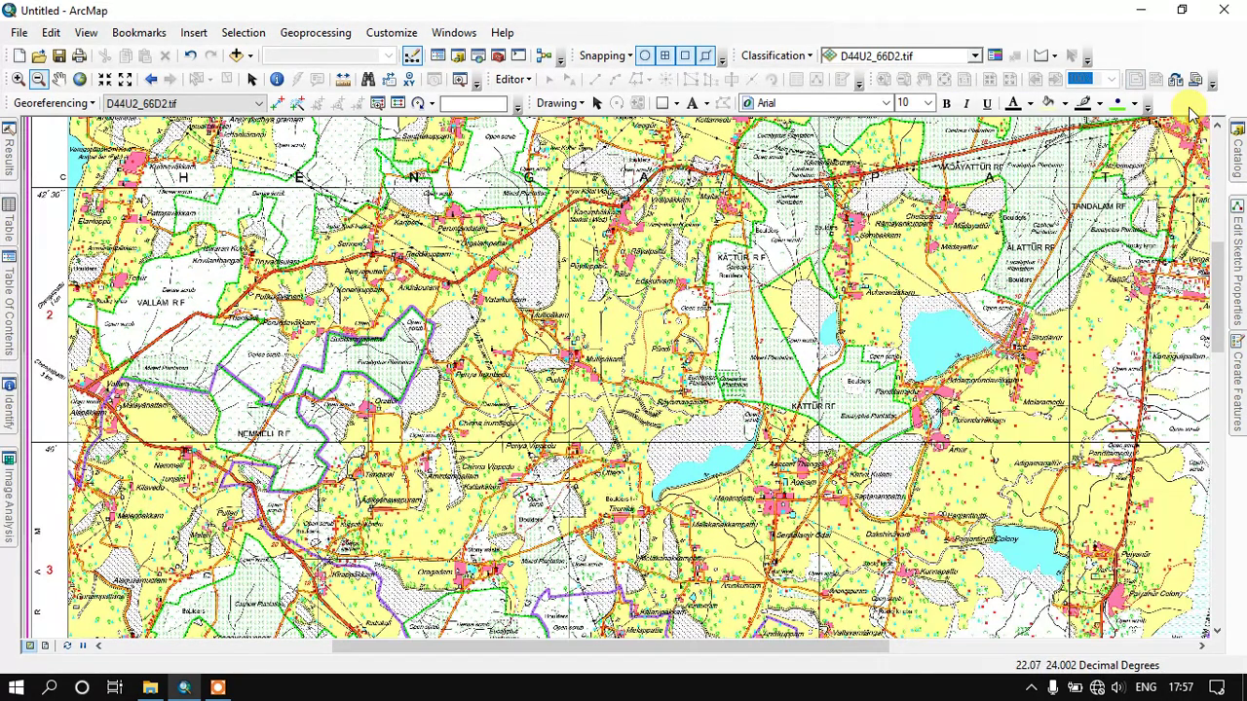